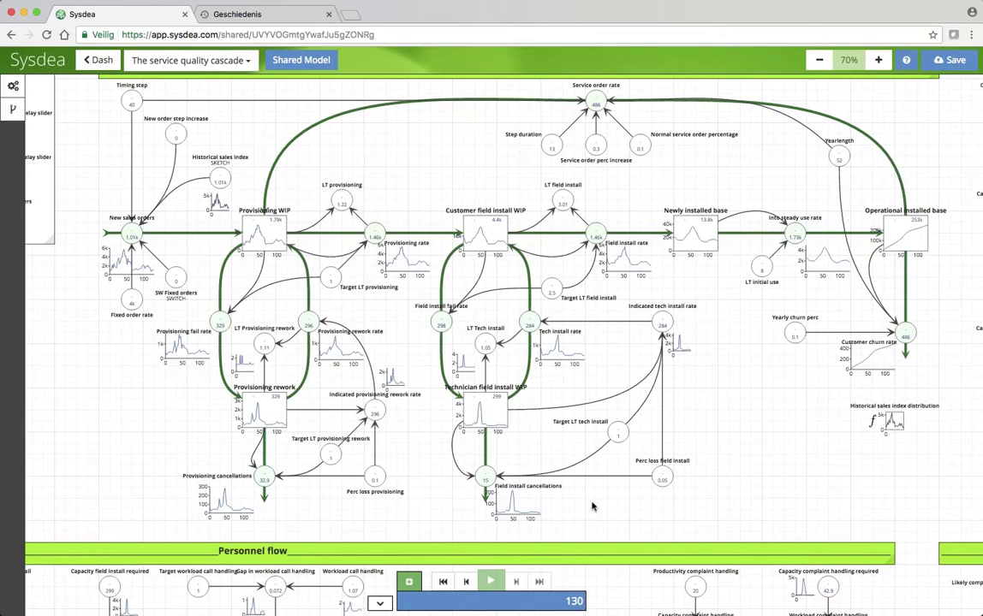
Step: Add a comparison run with Base quality slider changed from 0.8 to 0.85, simulated to week 130
scroll(592, 507, down, 5)
scroll(591, 507, left, 3)
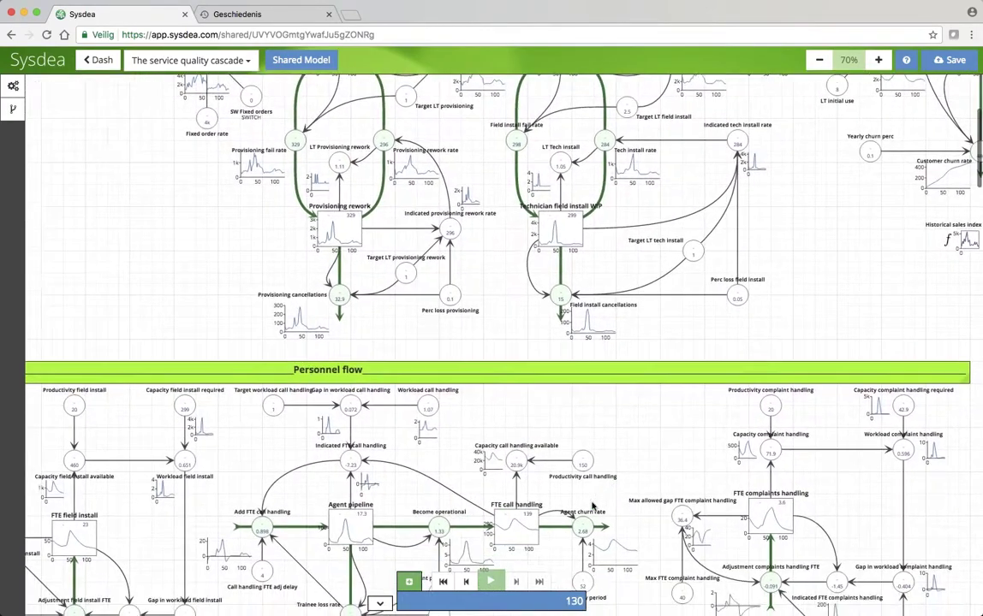
scroll(592, 507, up, 5)
scroll(592, 507, right, 2)
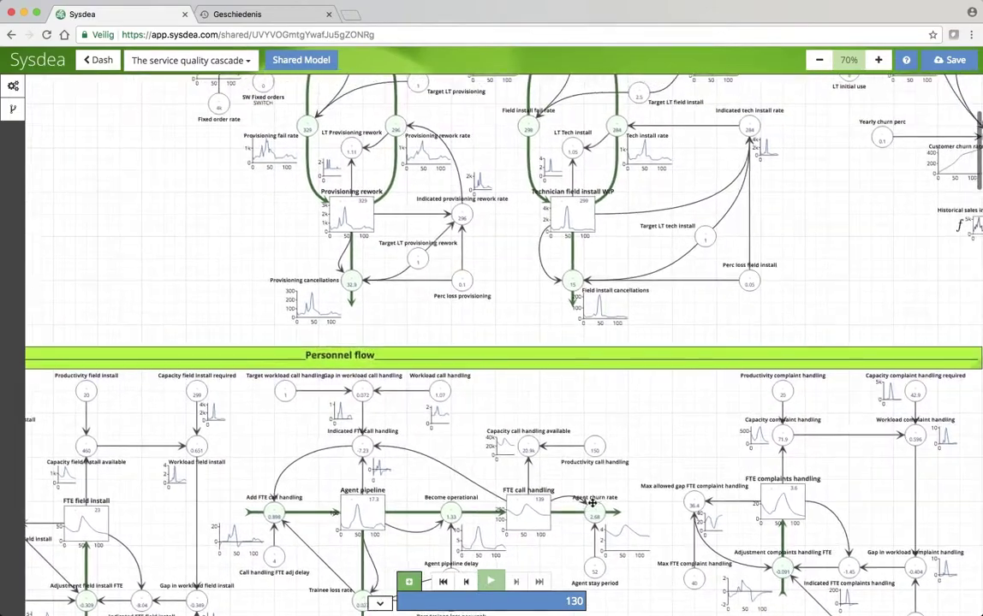
scroll(592, 503, up, 3)
scroll(591, 503, right, 1)
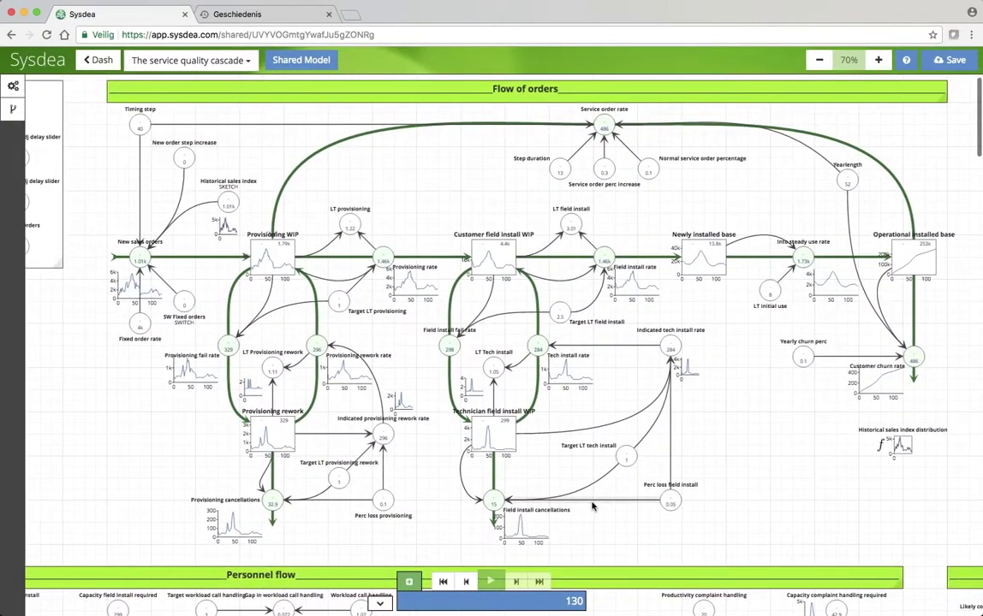
scroll(592, 507, down, 10)
scroll(591, 506, left, 5)
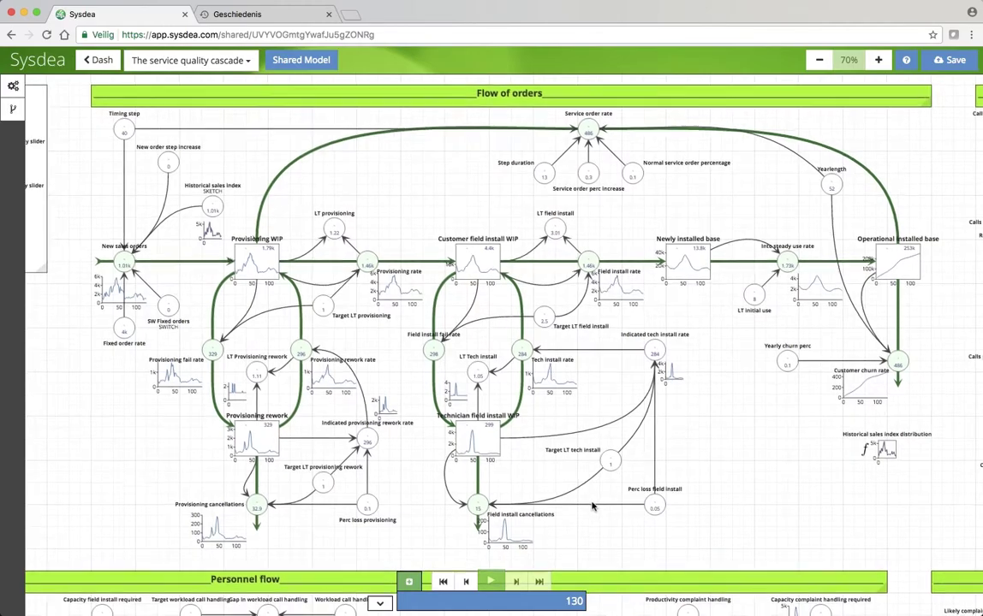
scroll(592, 507, down, 10)
scroll(592, 507, left, 7)
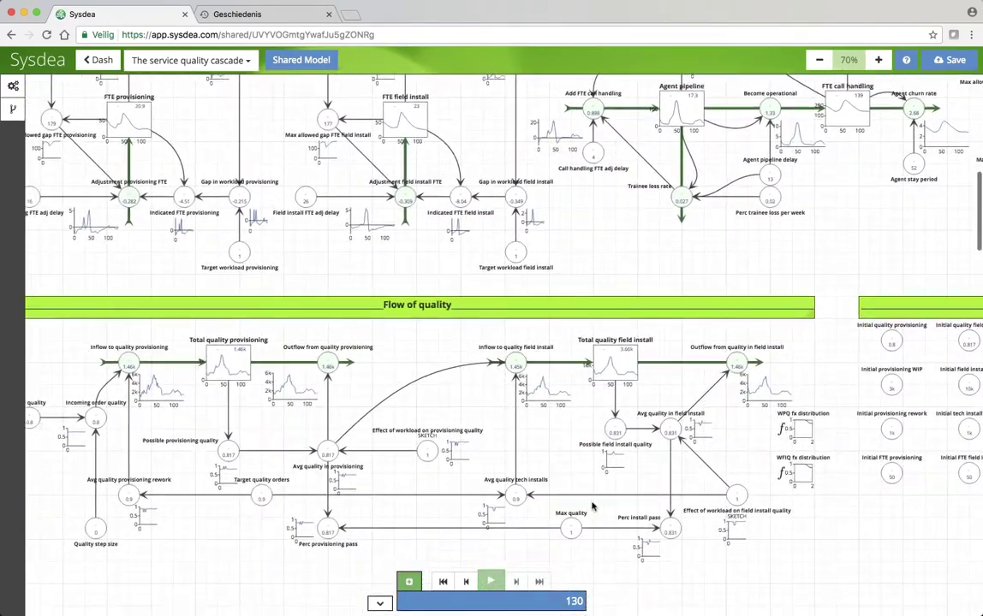
scroll(592, 506, left, 1)
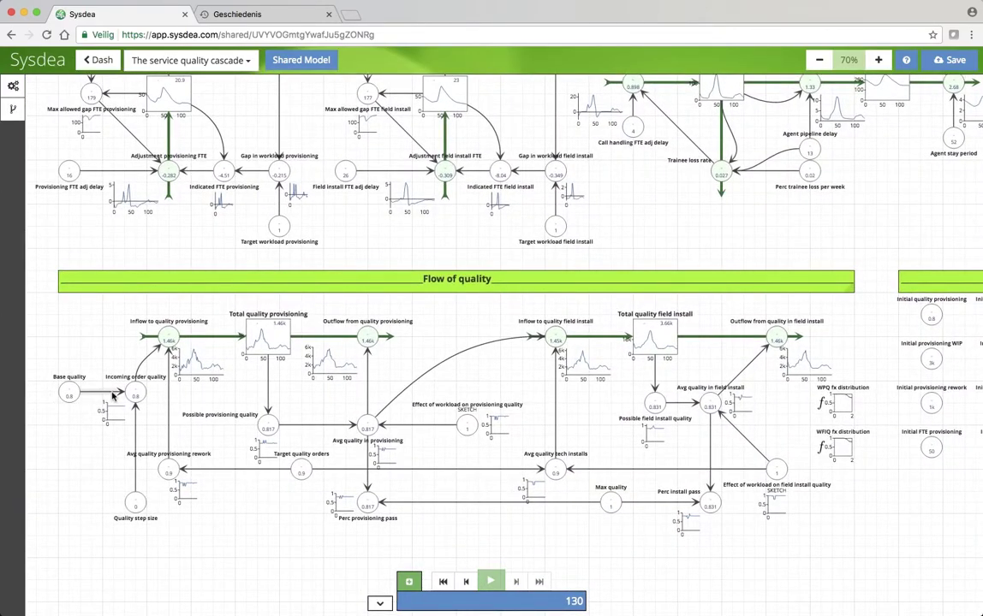
scroll(346, 270, up, 20)
scroll(346, 270, right, 3)
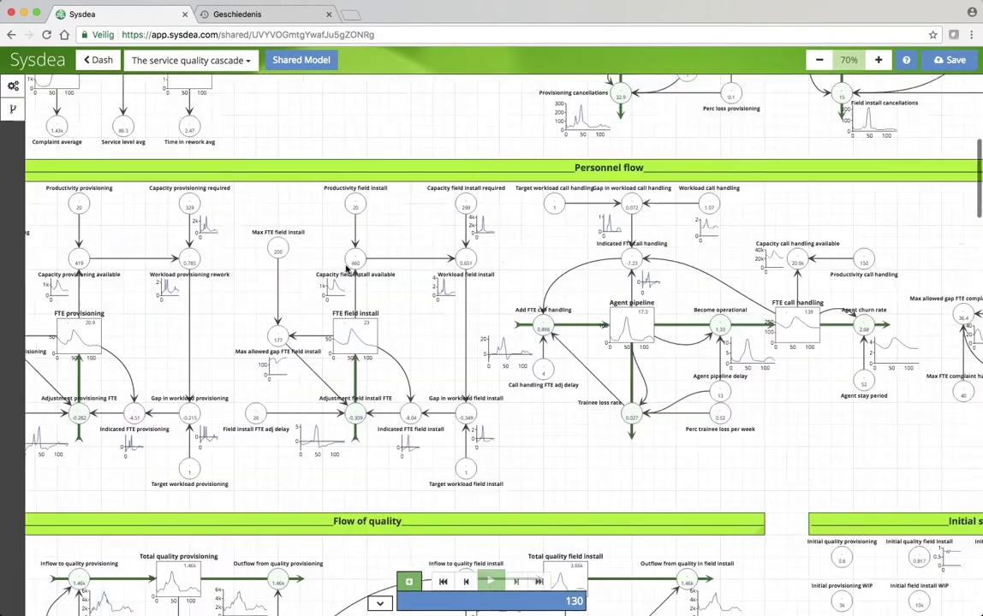
scroll(346, 270, right, 5)
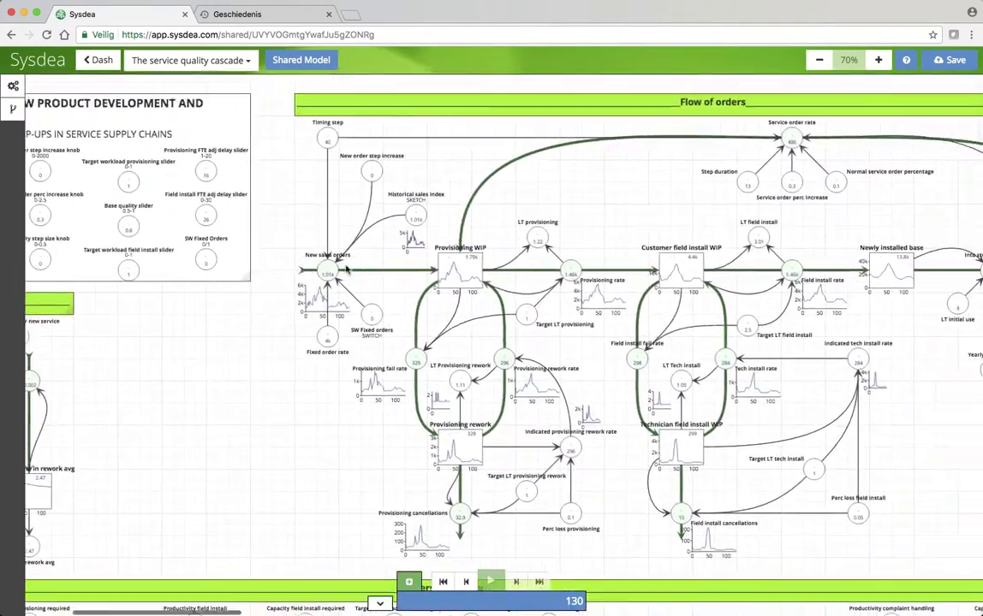
scroll(345, 270, right, 2)
scroll(346, 270, down, 1)
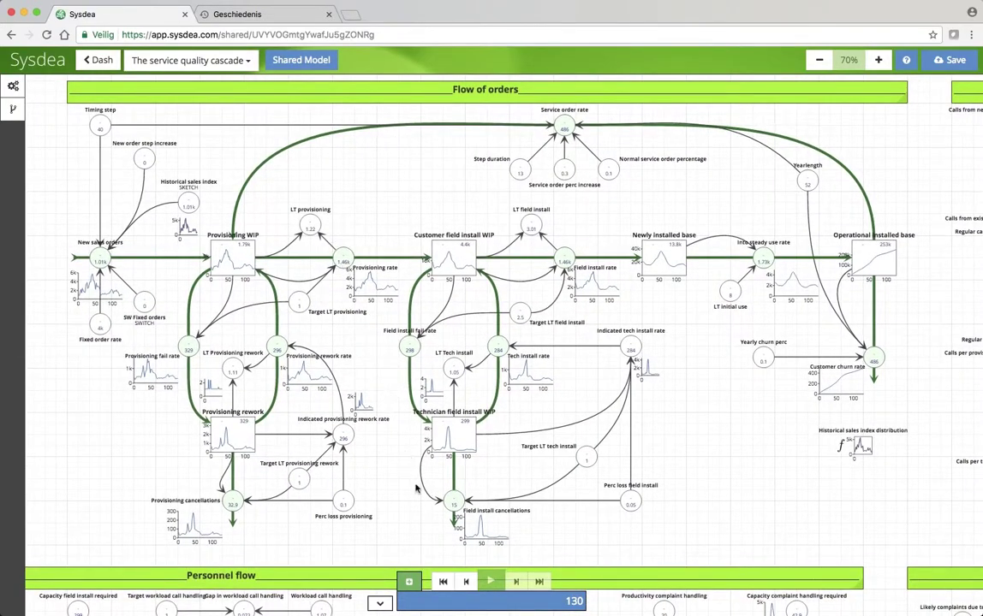
click(409, 582)
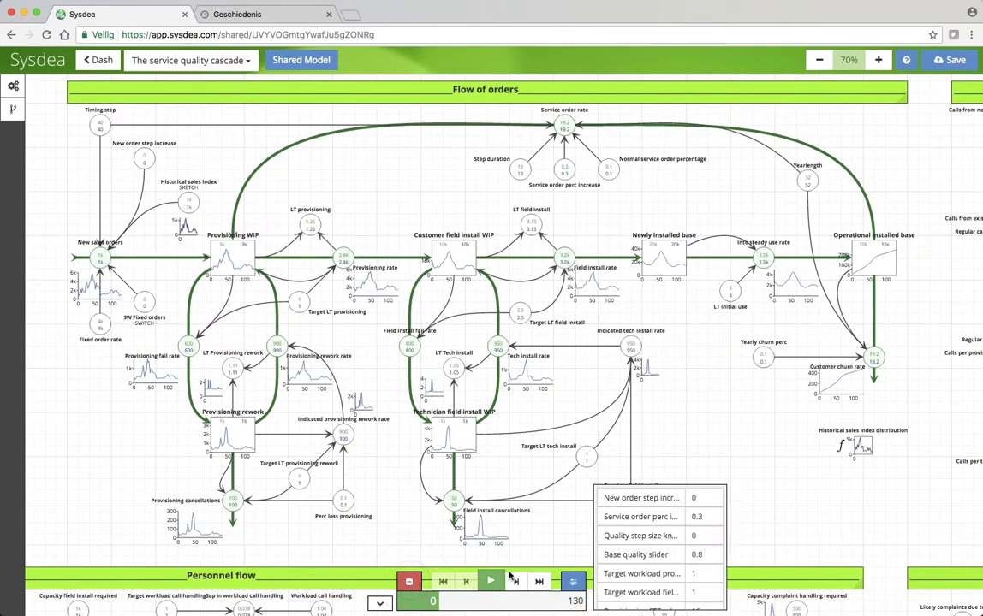
click(700, 555)
text(5)
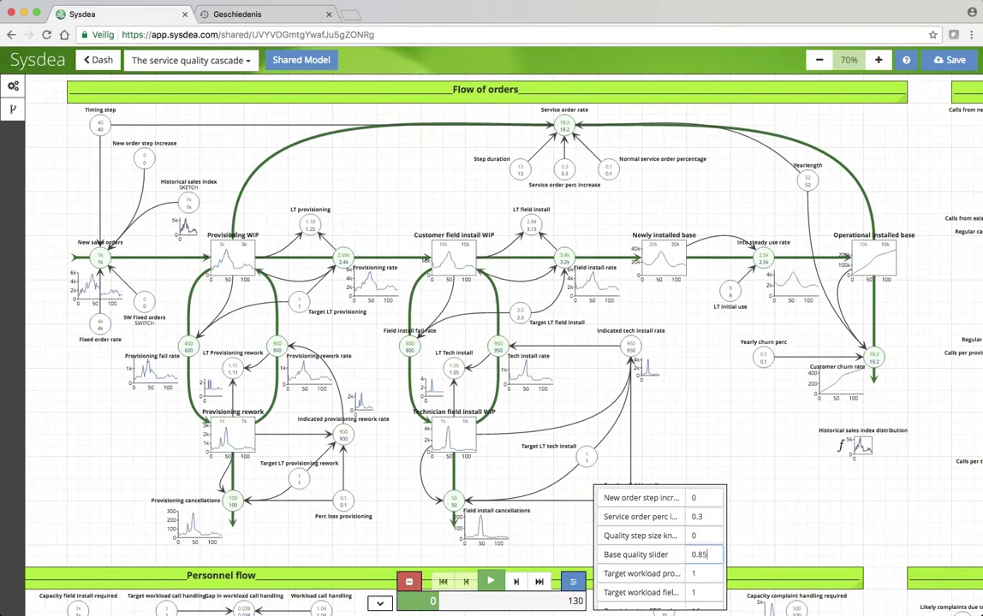
click(540, 582)
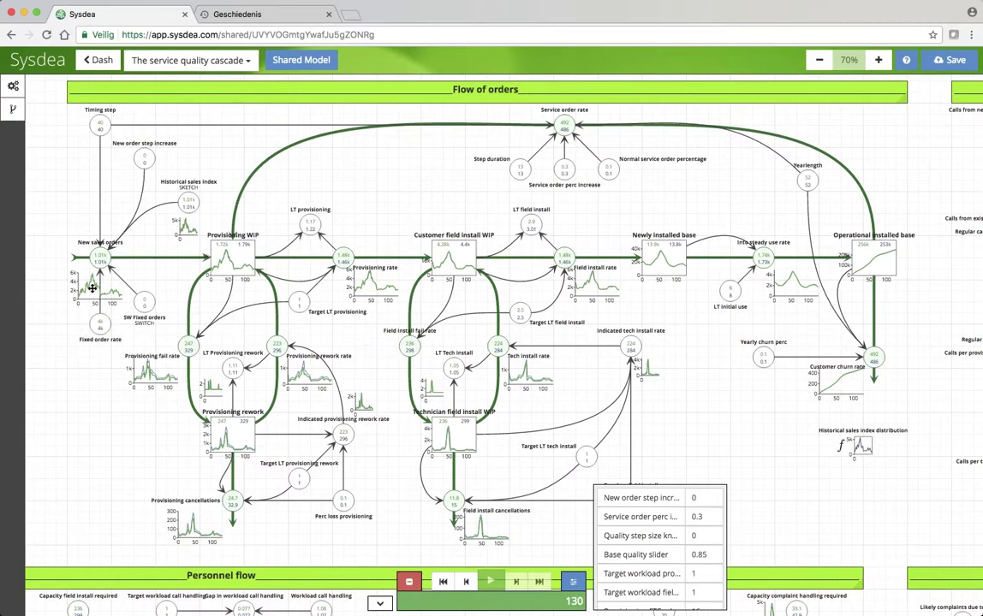
click(100, 262)
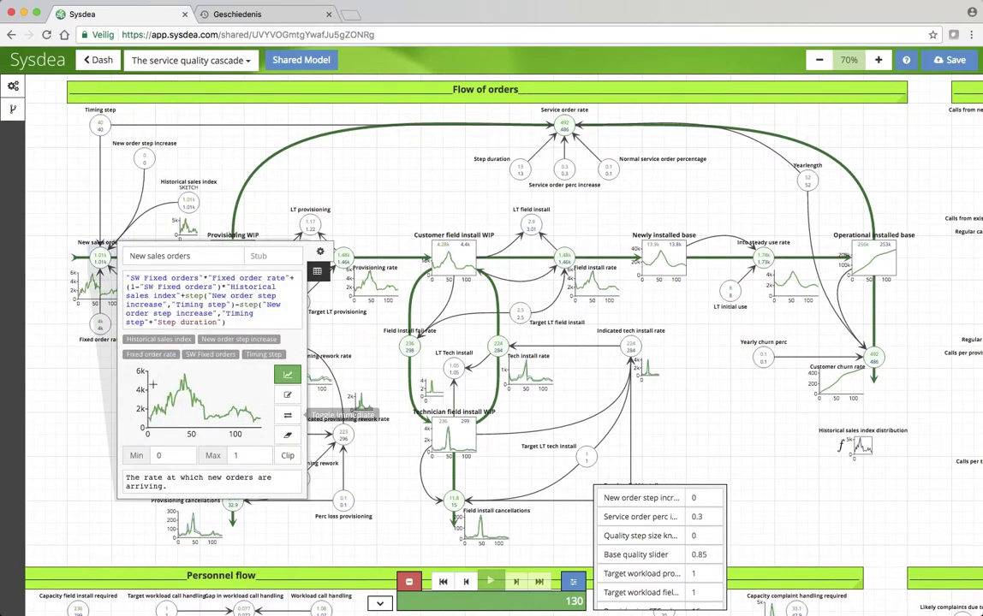
click(60, 350)
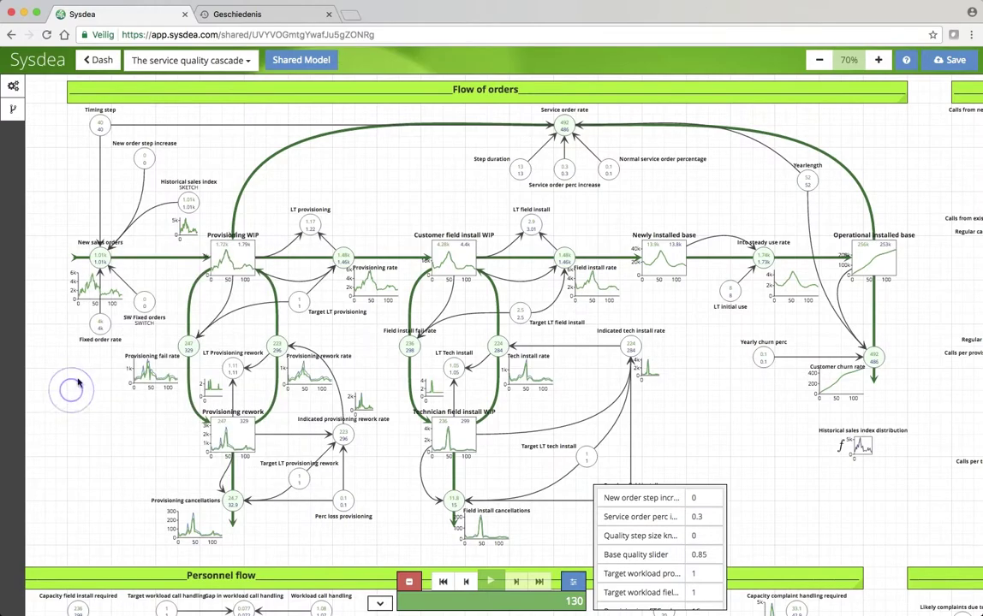
click(187, 346)
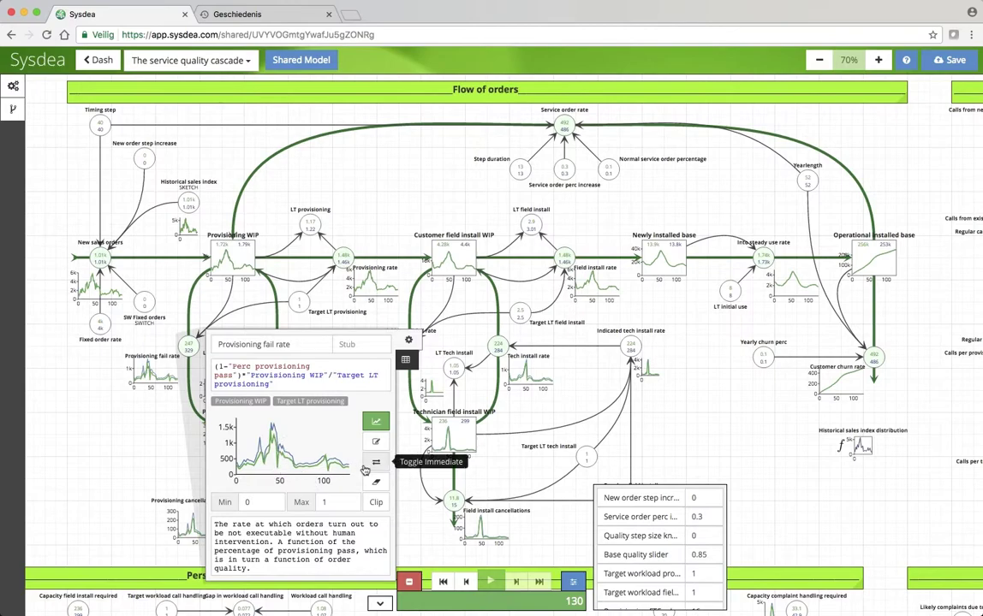
click(127, 431)
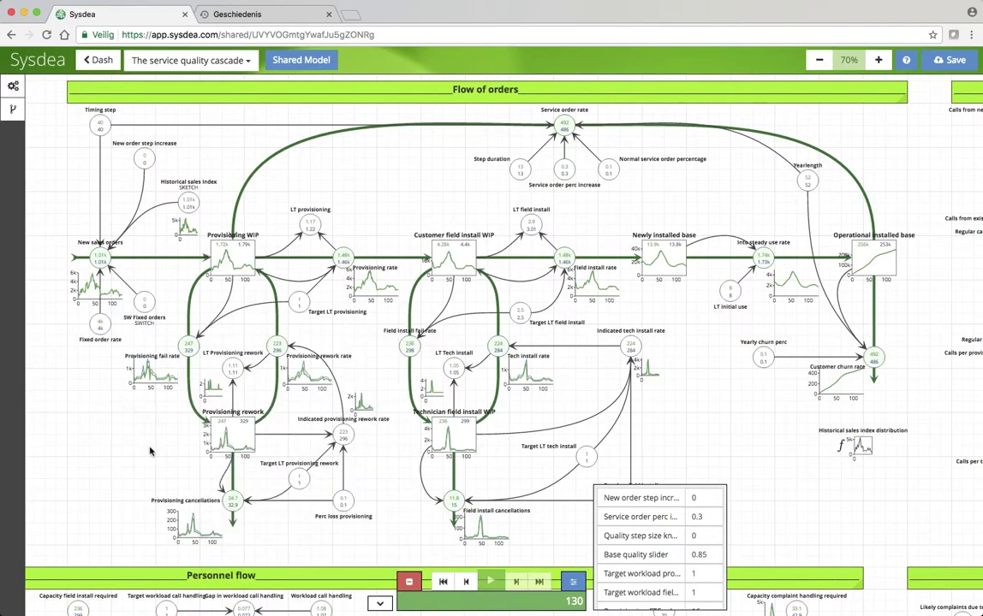
scroll(149, 452, down, 5)
scroll(149, 452, down, 10)
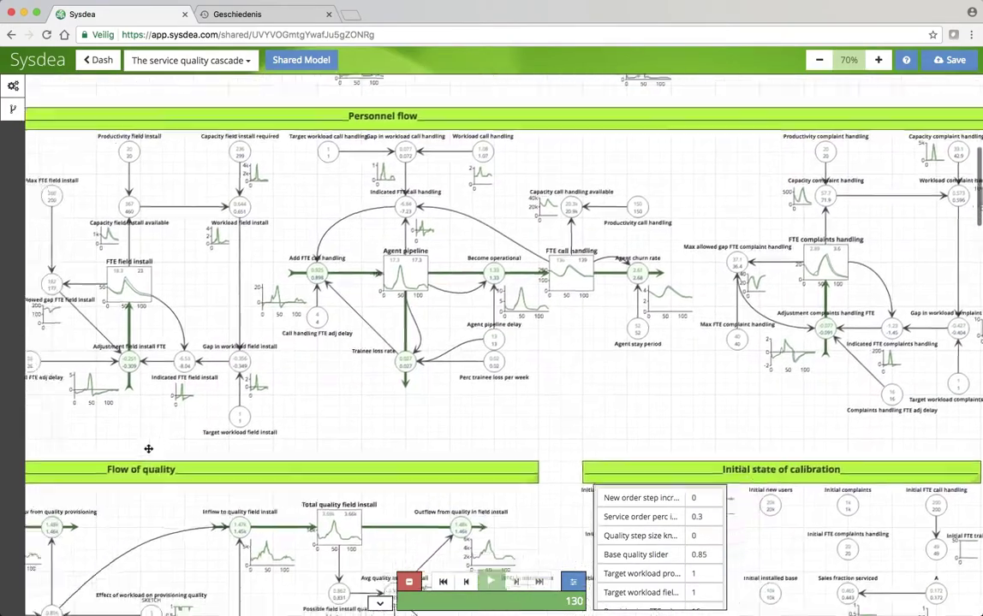
scroll(149, 452, down, 8)
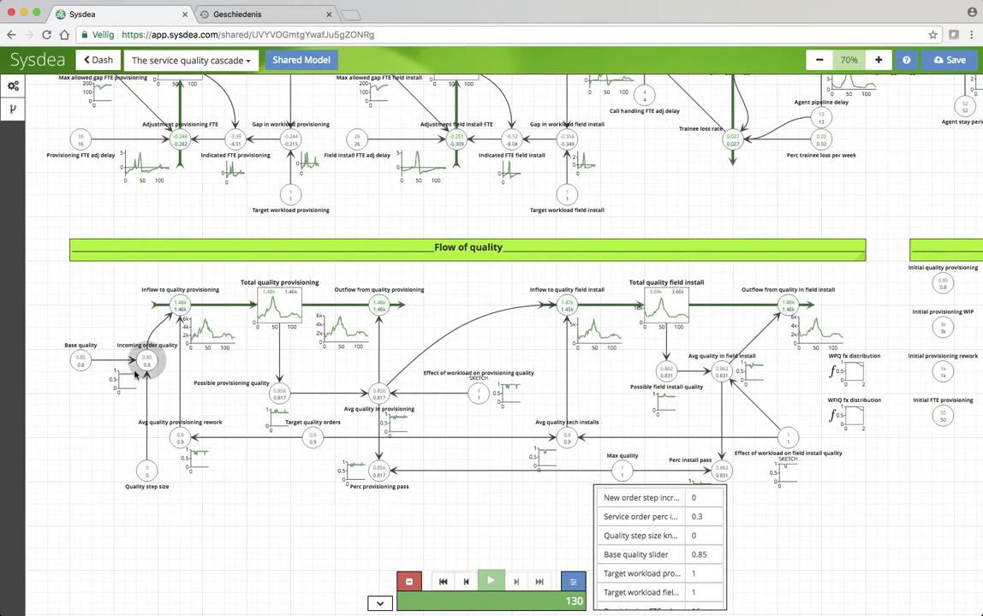
click(136, 373)
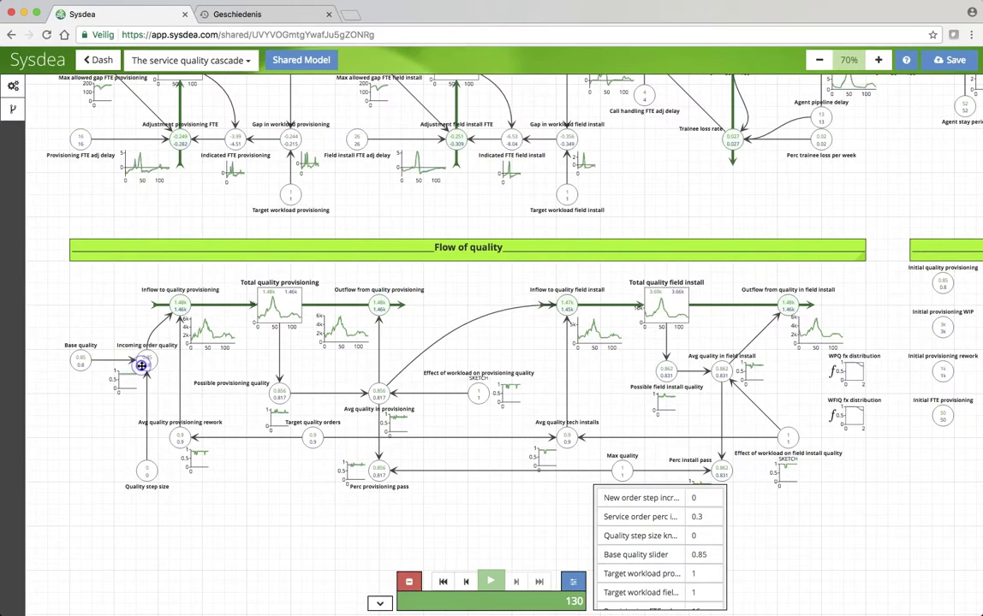
click(101, 430)
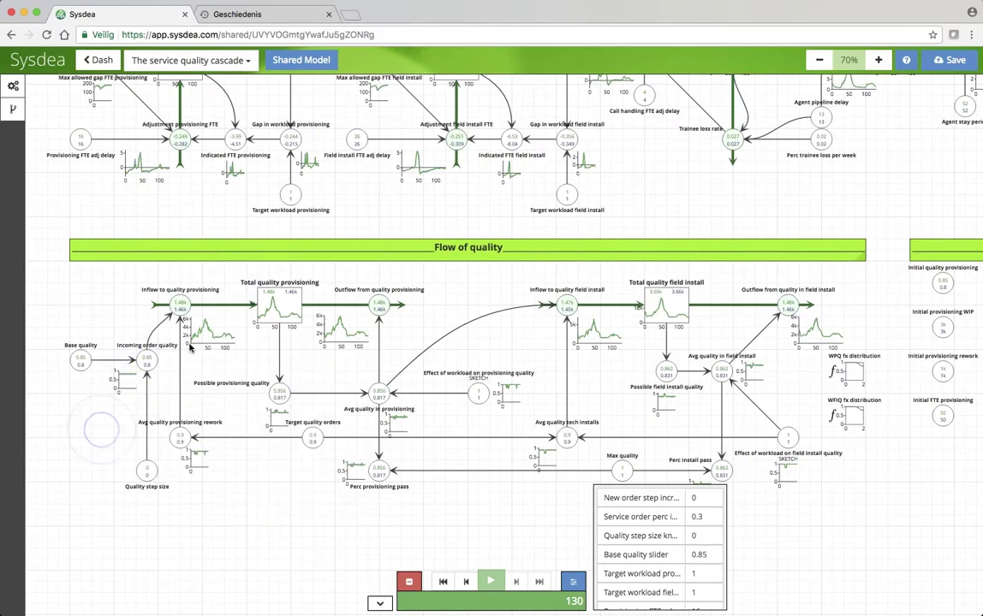
click(383, 396)
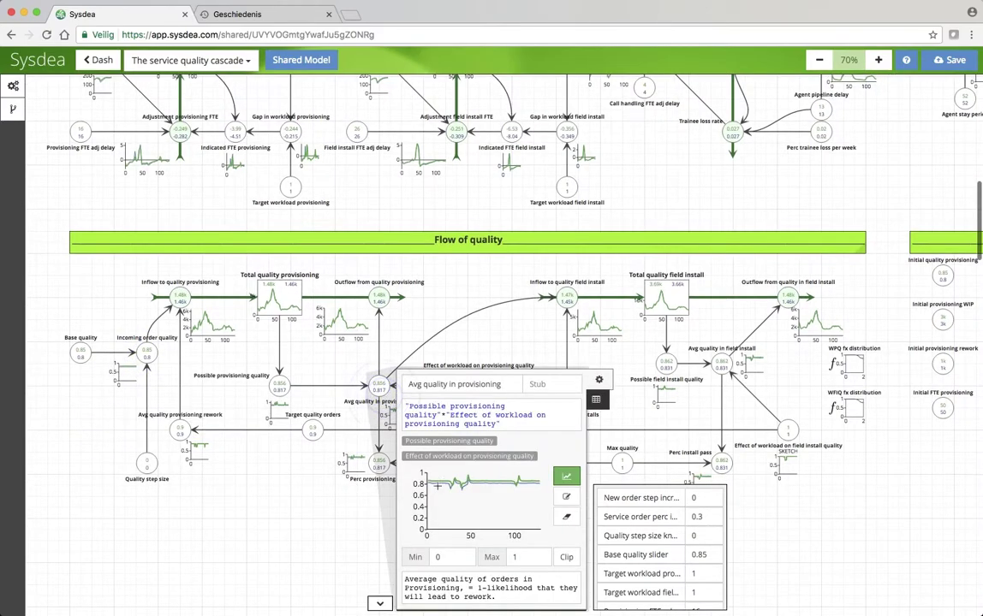
click(385, 286)
scroll(431, 186, up, 5)
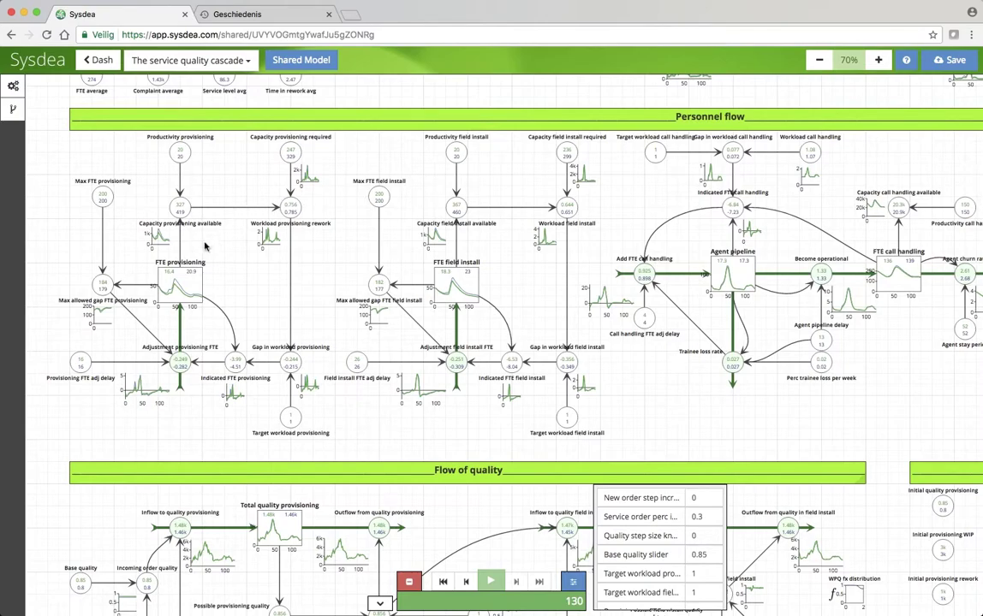
click(166, 253)
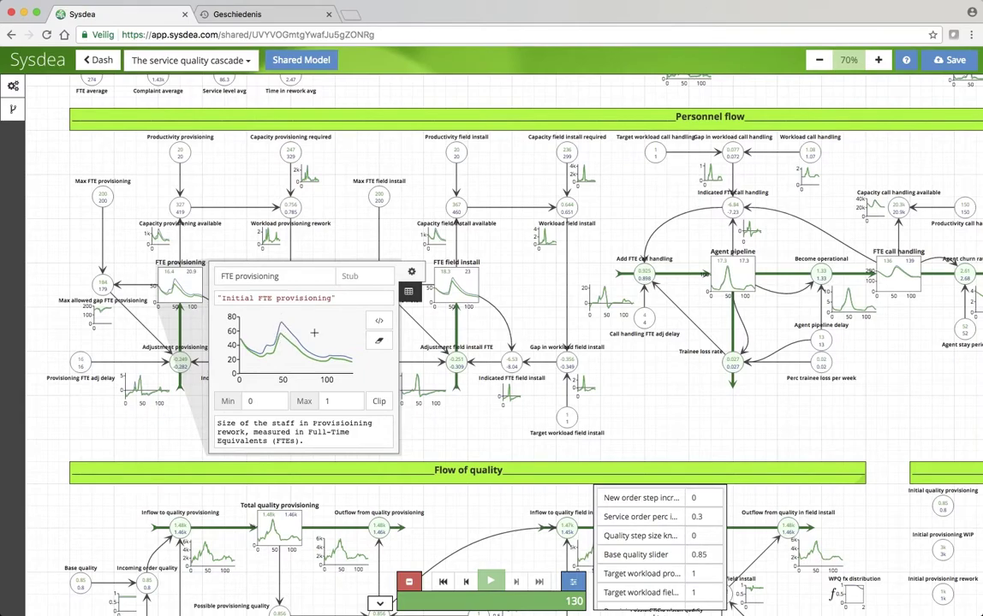
click(438, 377)
click(462, 279)
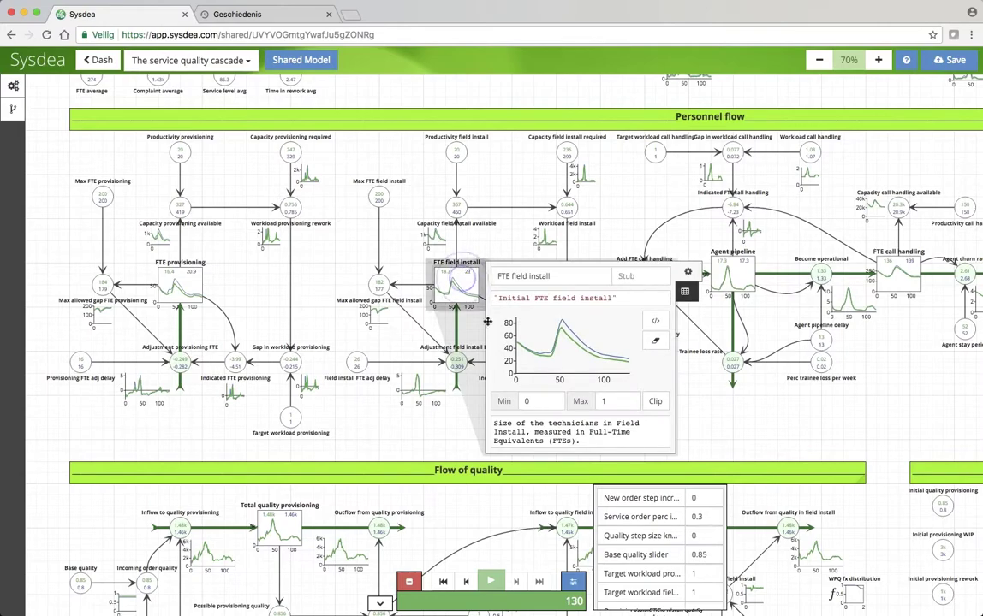
click(724, 415)
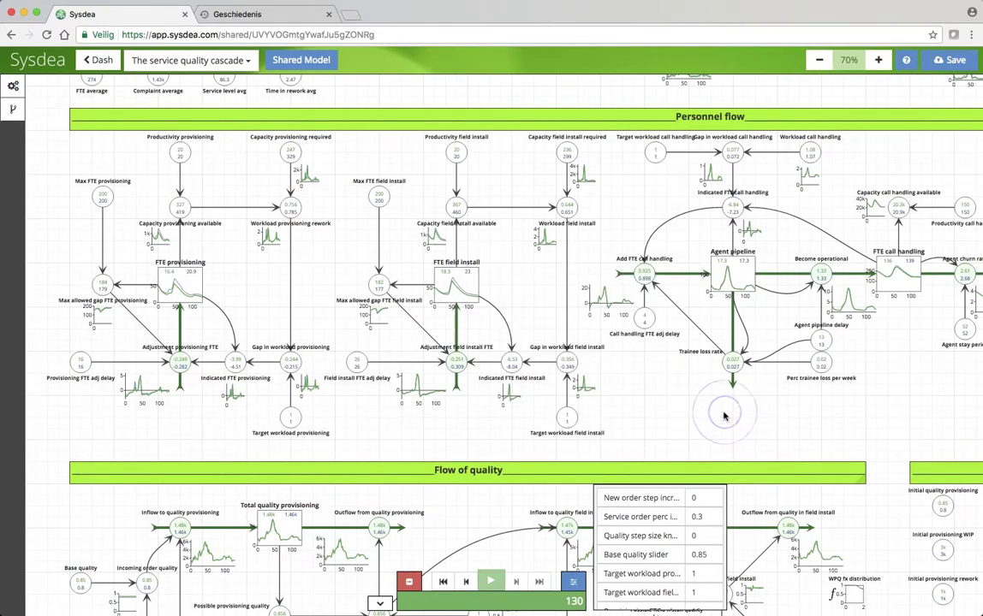
scroll(724, 413, right, 7)
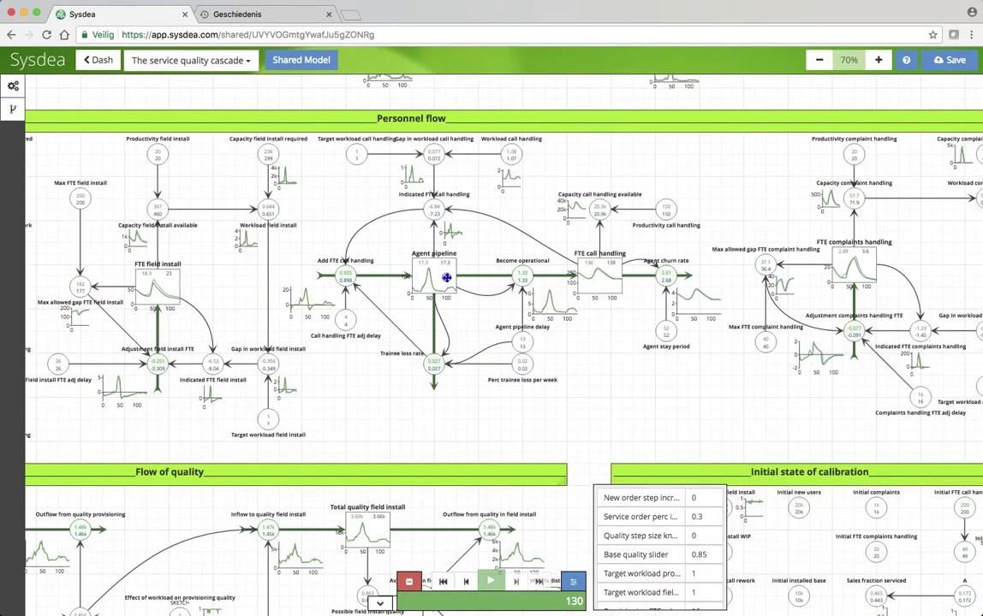
click(437, 277)
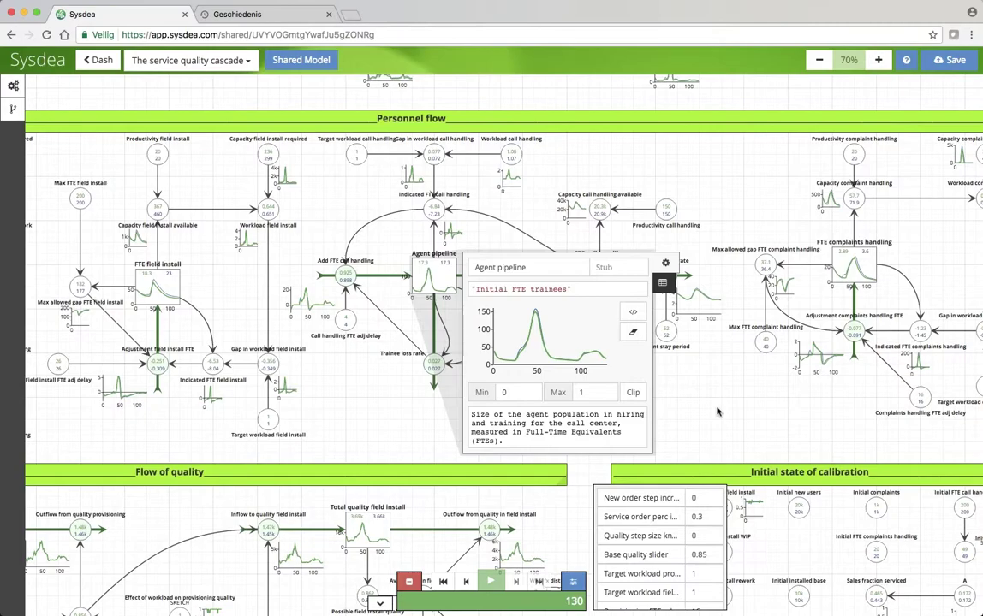
click(716, 411)
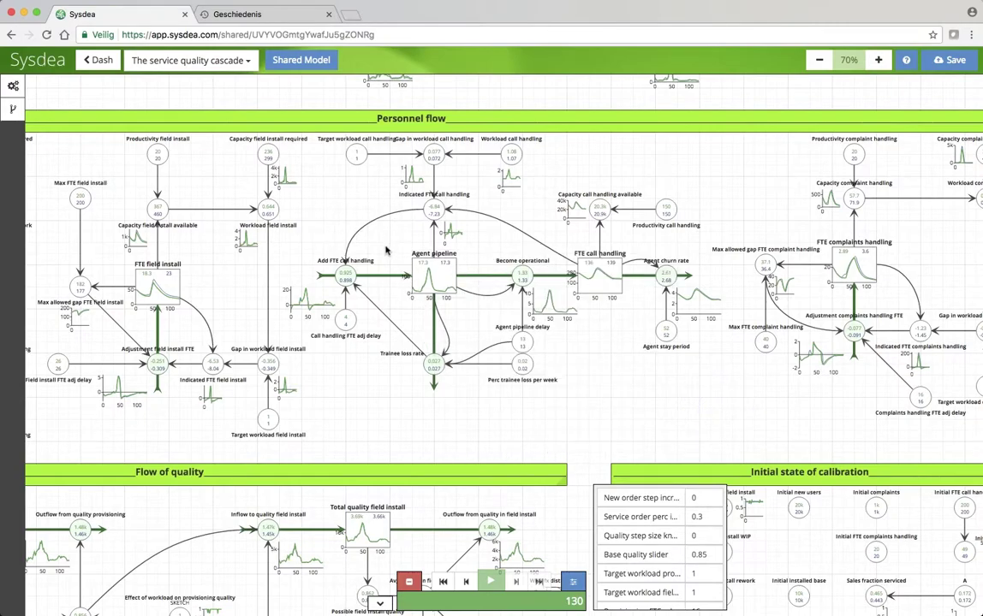
scroll(713, 402, right, 5)
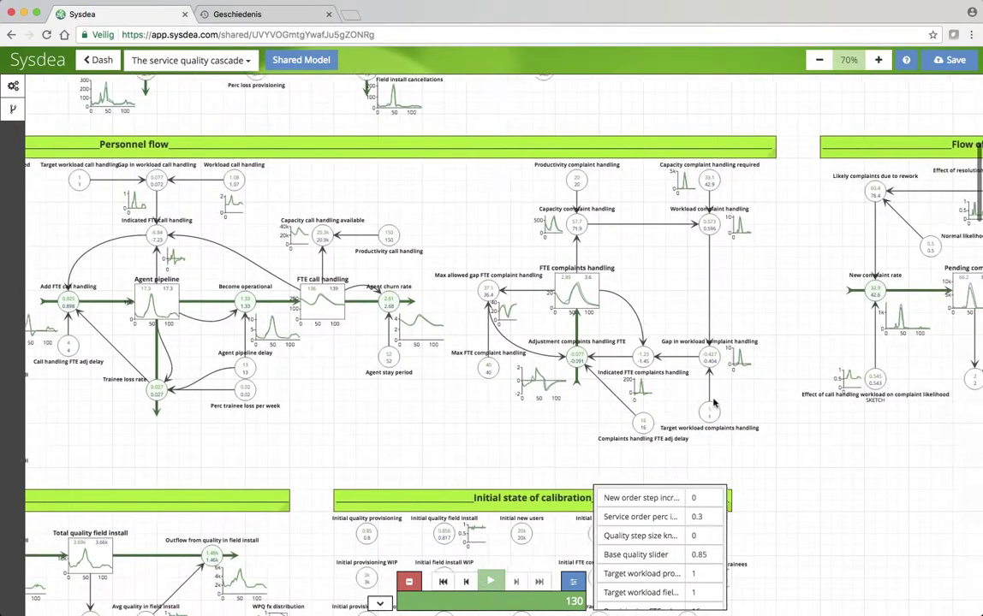
click(575, 299)
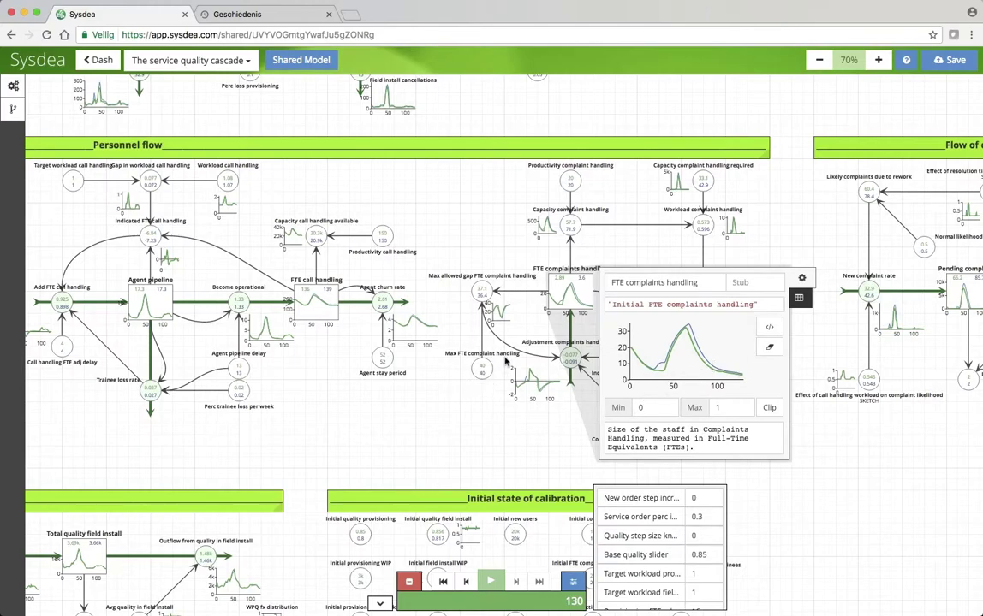
click(577, 436)
scroll(779, 396, up, 5)
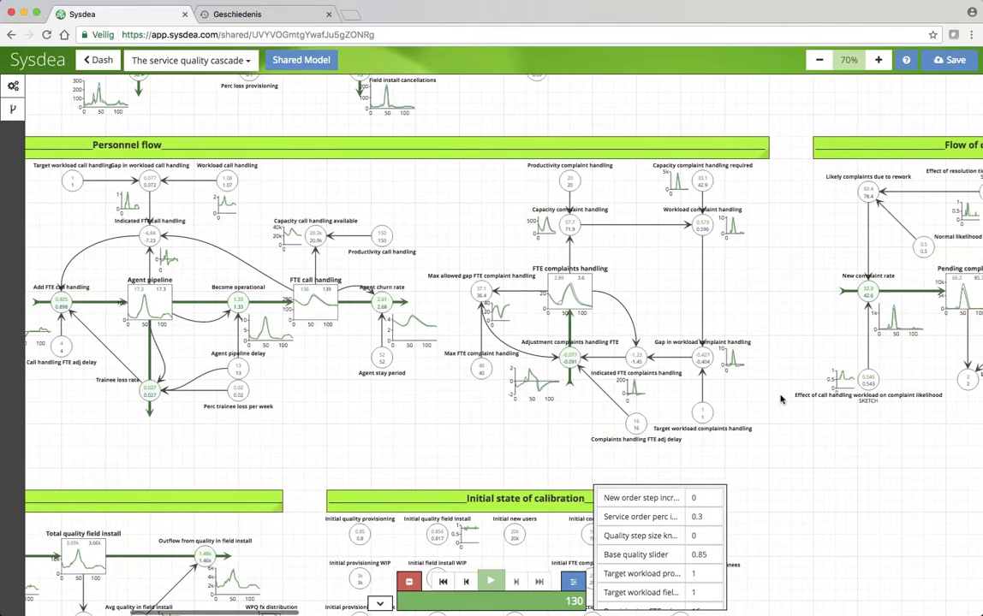
Step: Open the Service level call handling formula and chart, dismissing the stray context menus
scroll(781, 399, up, 5)
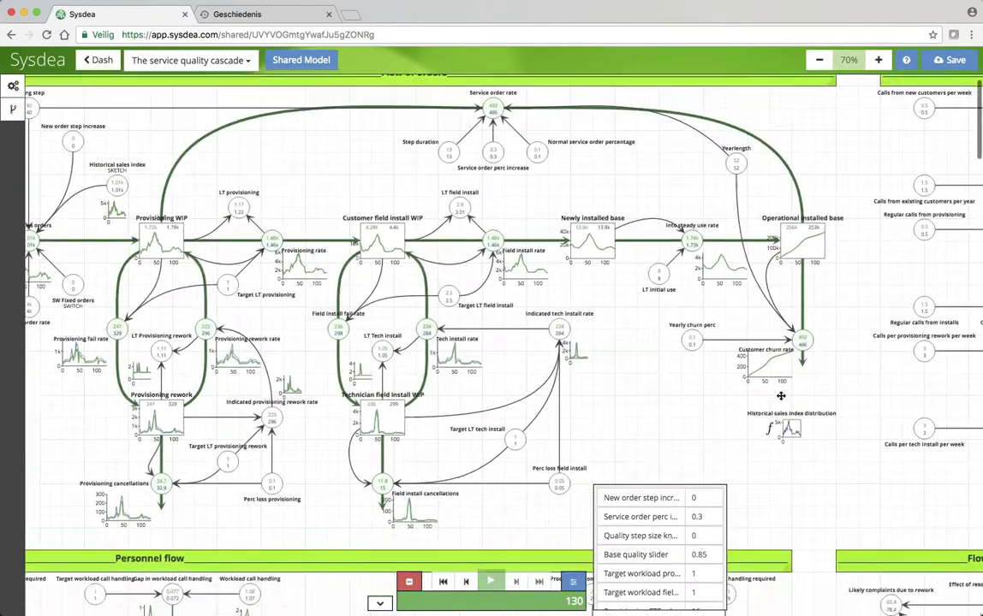
scroll(781, 399, right, 10)
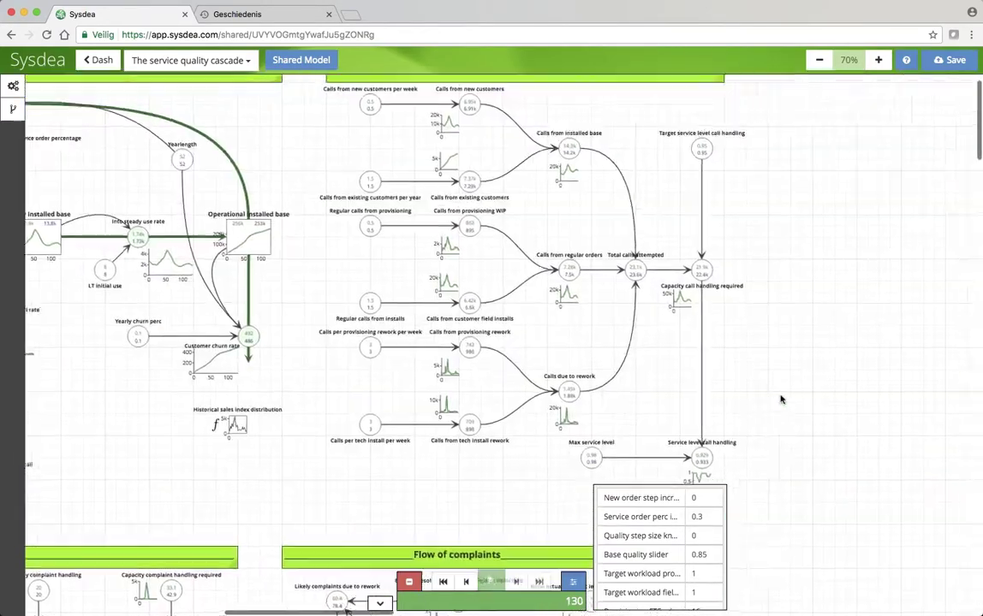
scroll(781, 399, left, 3)
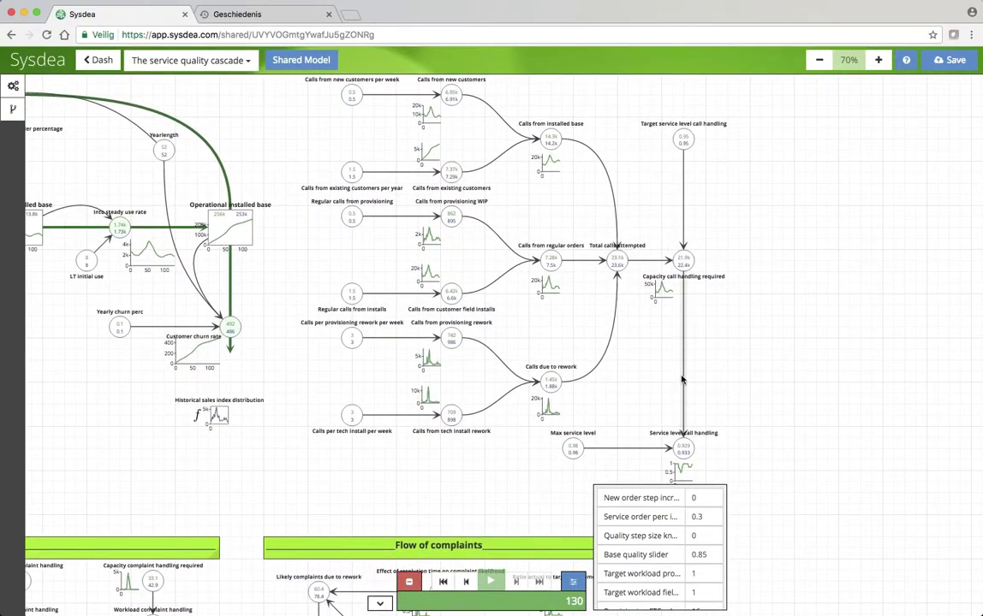
click(685, 445)
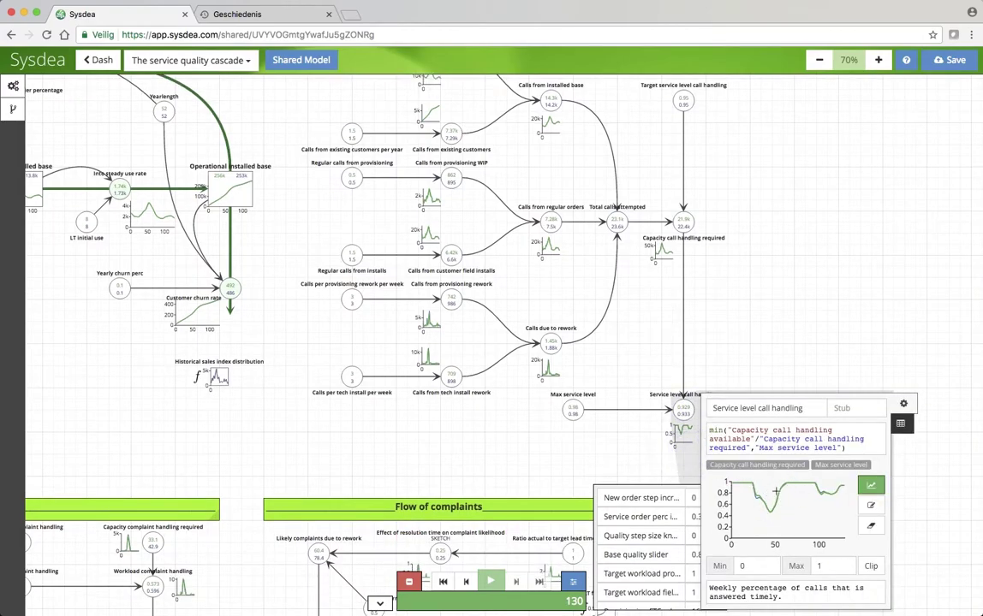
right_click(520, 420)
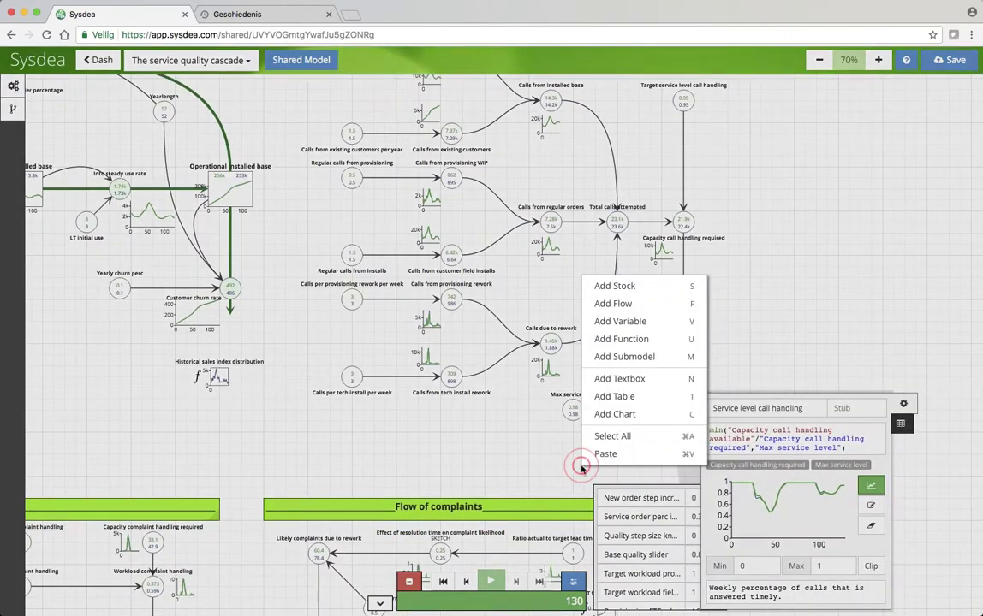
right_click(505, 435)
click(829, 242)
Step: Open the Pending complaints details: the comparison ends at 66.2 against the baseline's 85.7
scroll(829, 297, down, 5)
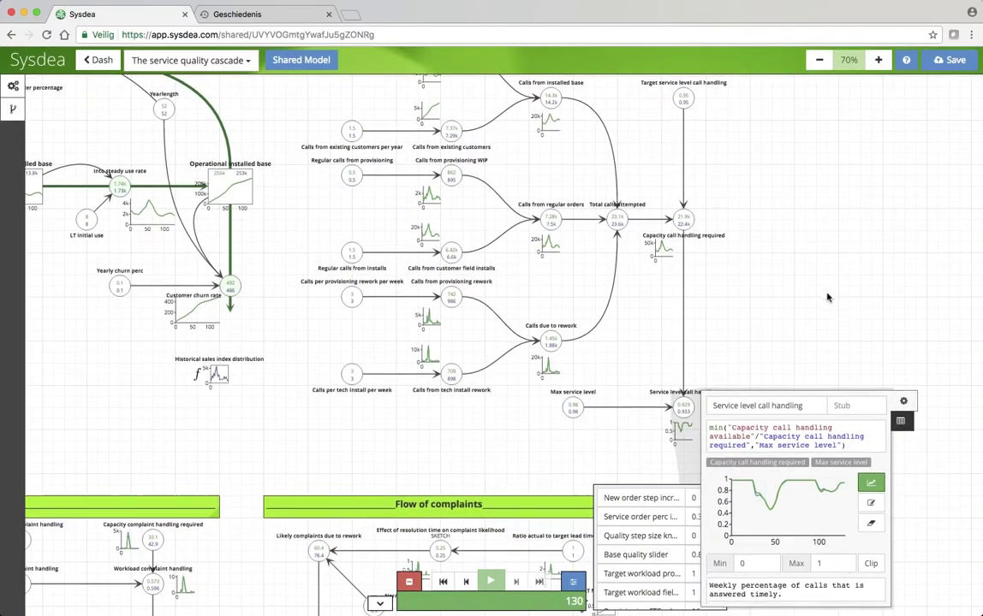
scroll(830, 296, down, 3)
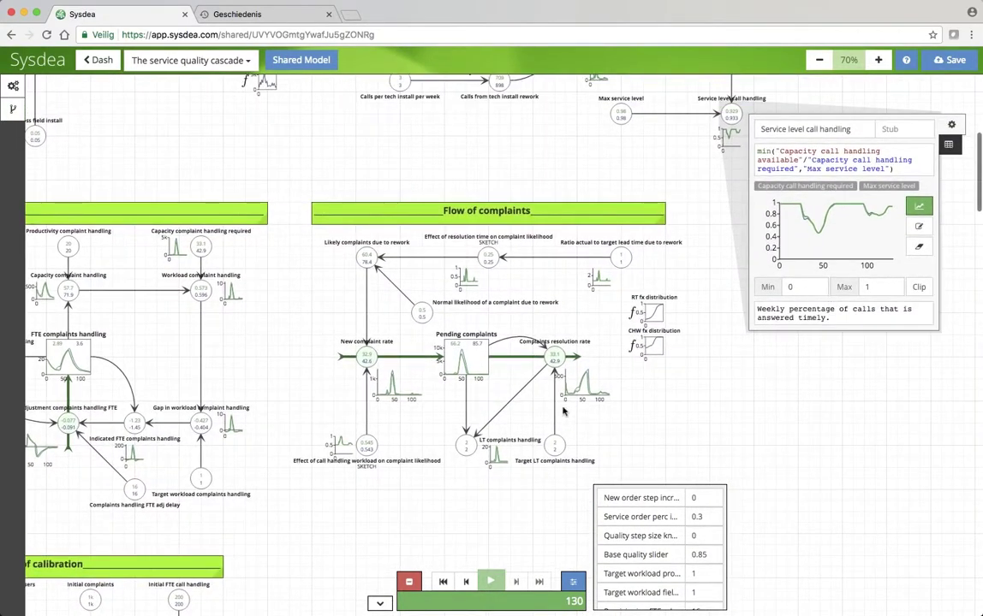
click(478, 369)
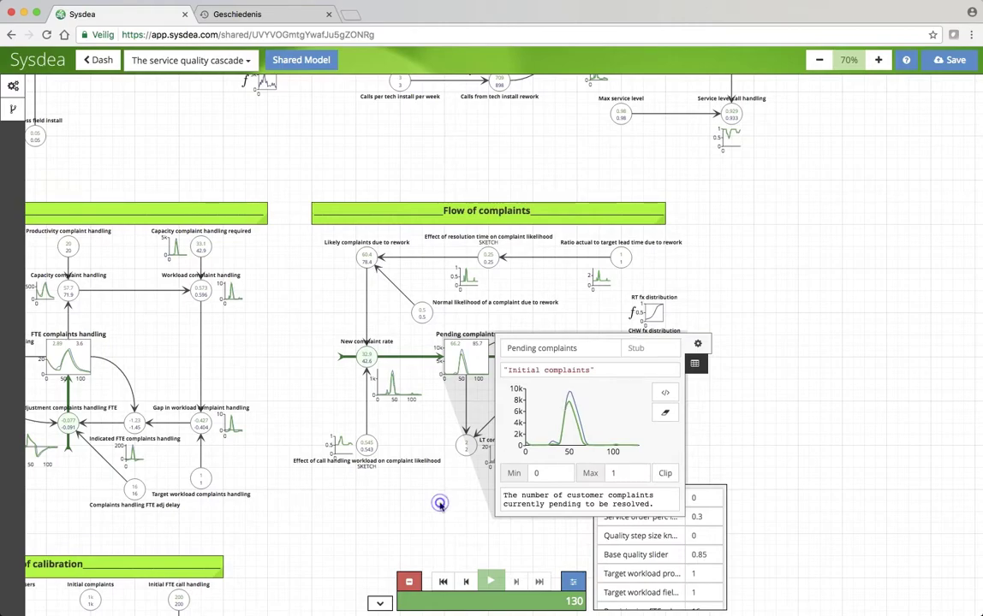
Step: Replace the comparison with a Base quality 0.9 run and view Pending complaints: 45.6 versus 85.7
click(437, 501)
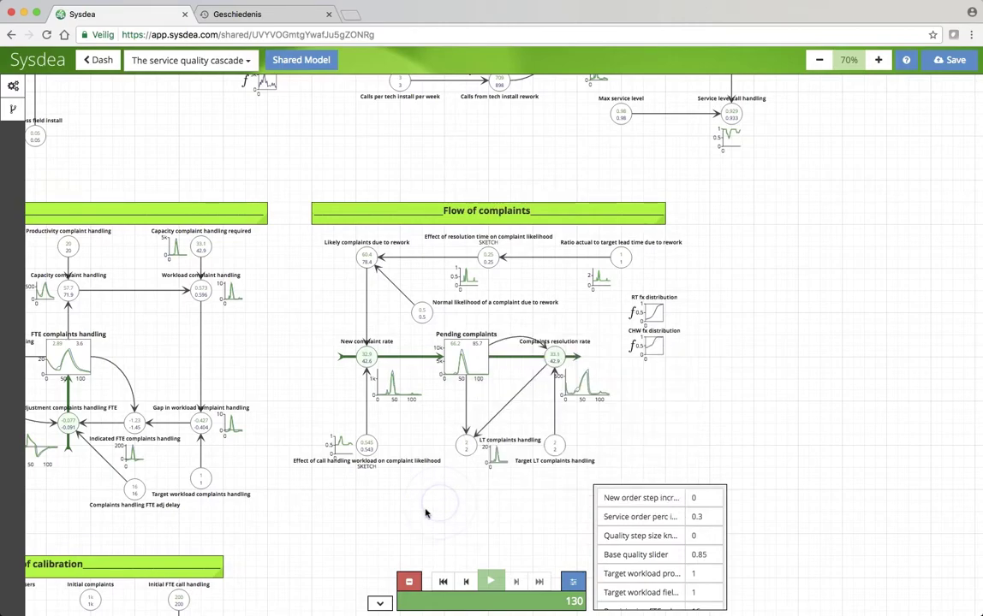
click(409, 583)
click(409, 582)
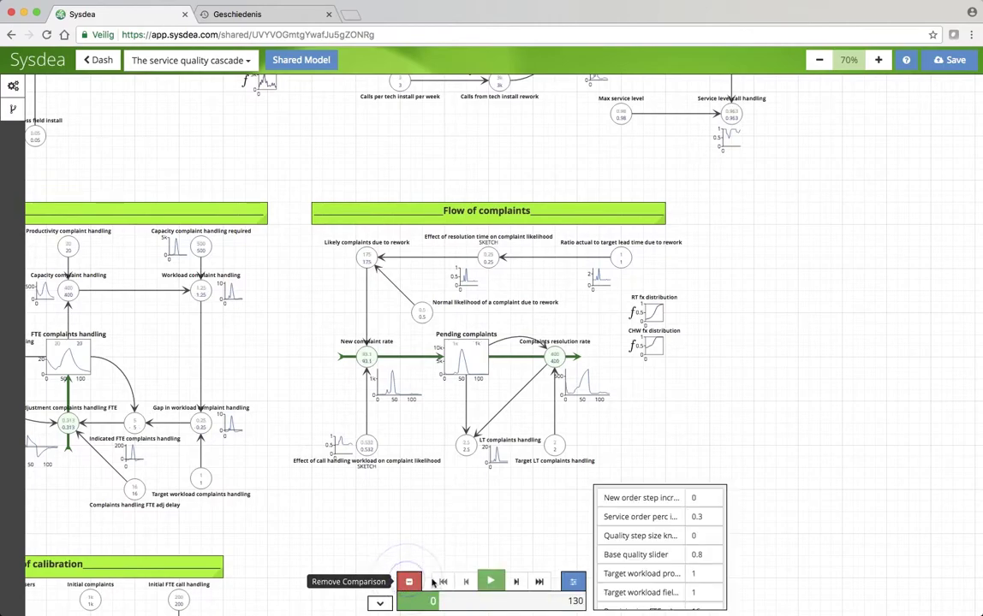
click(707, 555)
key(BackSpace)
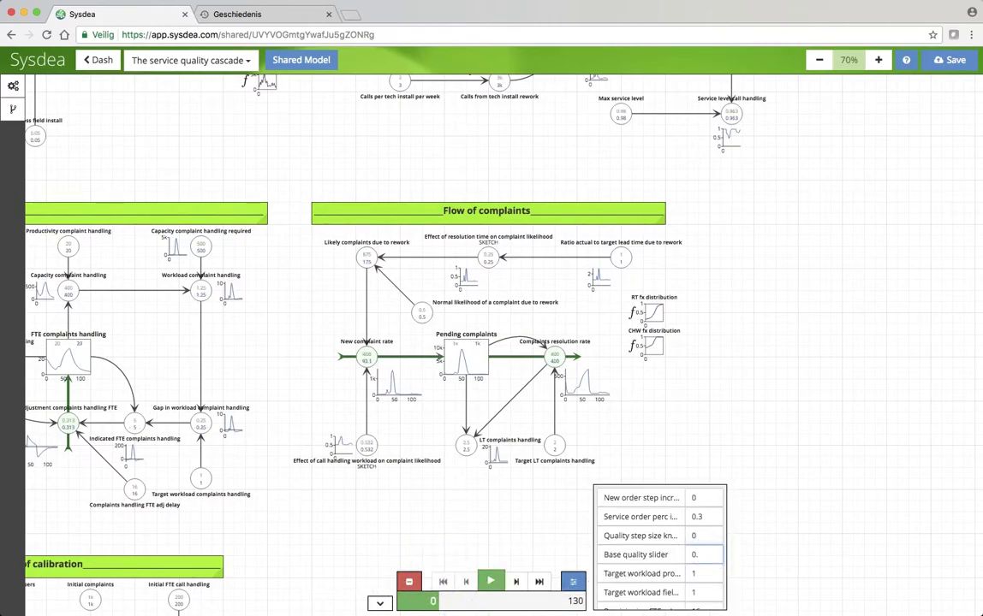
text(9)
click(540, 583)
click(472, 345)
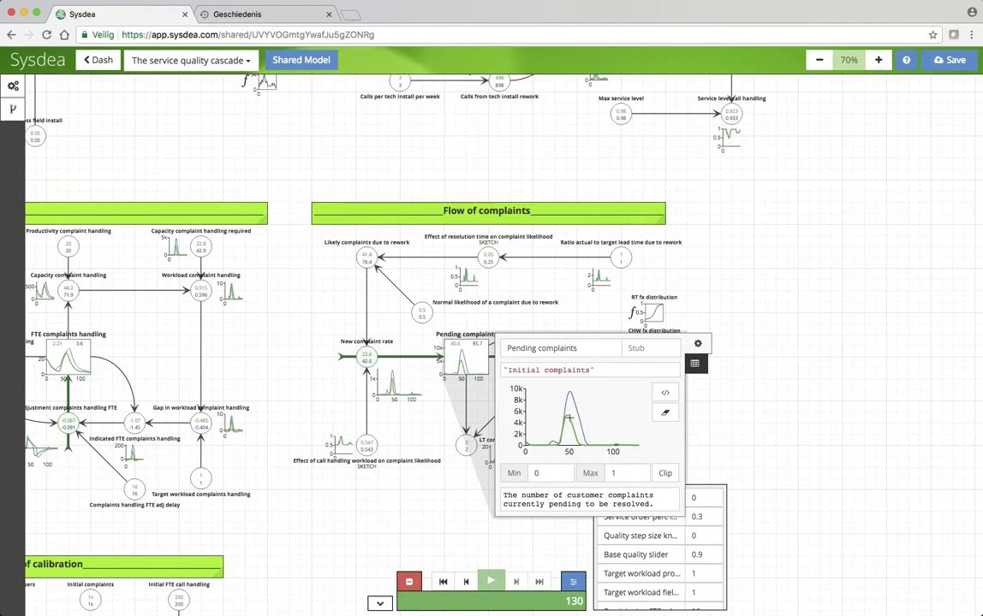
Step: Inspect the Likely complaints due to rework details, 41.4 versus baseline 76.4, then close them
scroll(315, 377, left, 5)
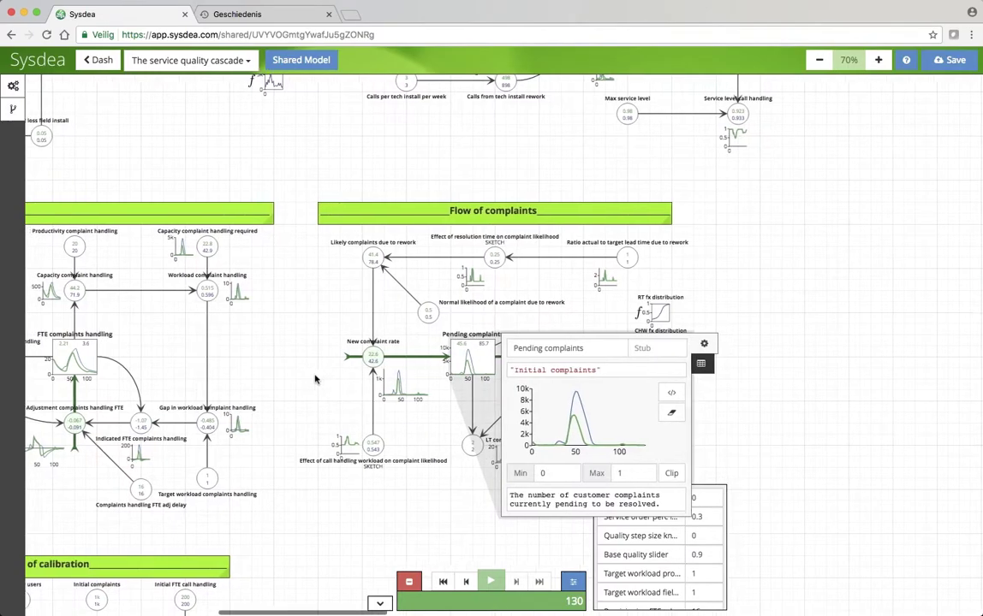
scroll(315, 377, left, 8)
scroll(315, 377, up, 3)
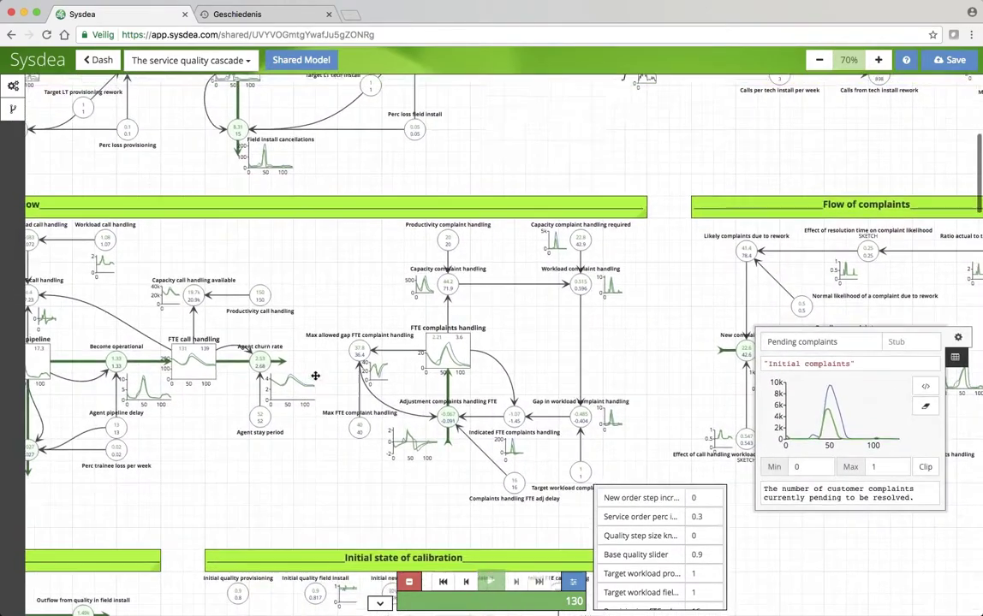
scroll(315, 378, right, 4)
scroll(315, 378, down, 1)
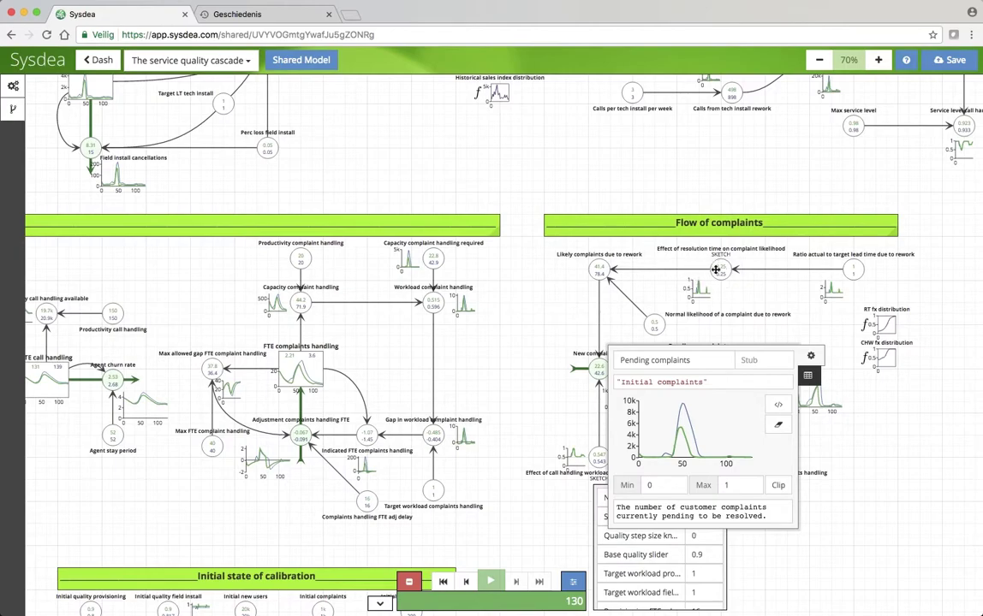
click(598, 269)
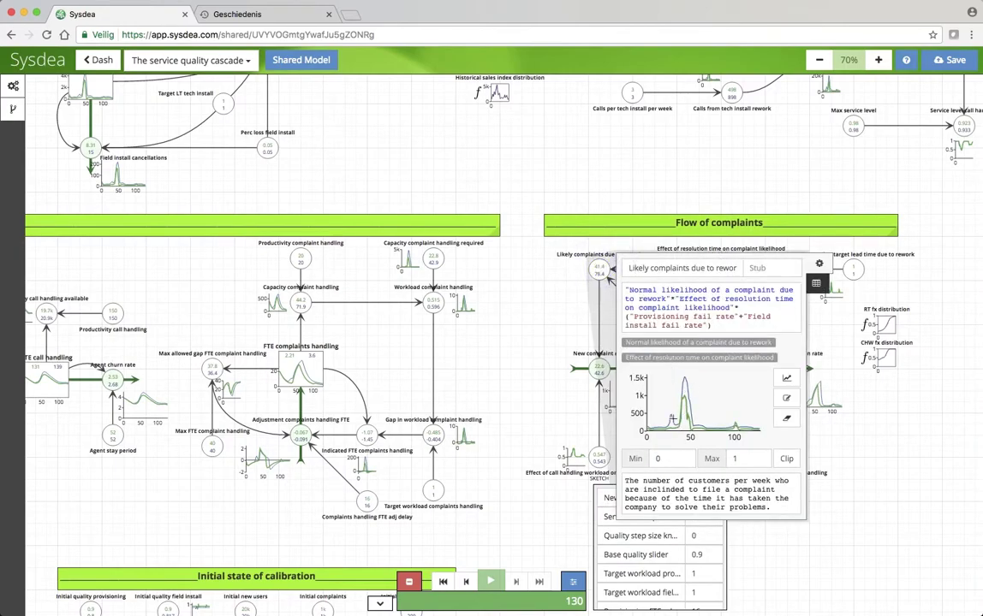
click(538, 415)
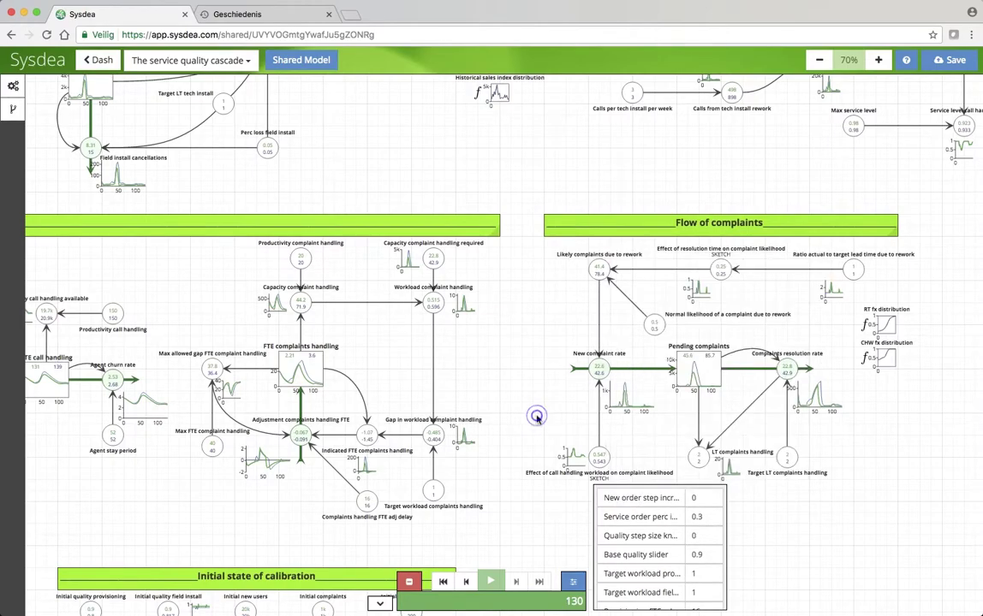
Step: Review the call handling workload effect and New complaint rate (22.6 vs 42.6) details, closing each
click(597, 455)
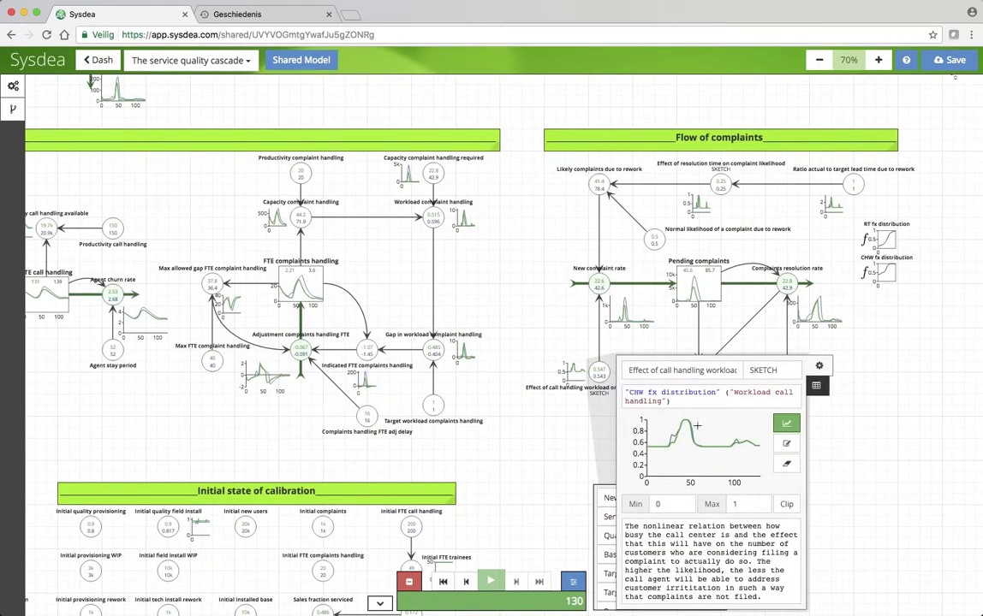
click(524, 320)
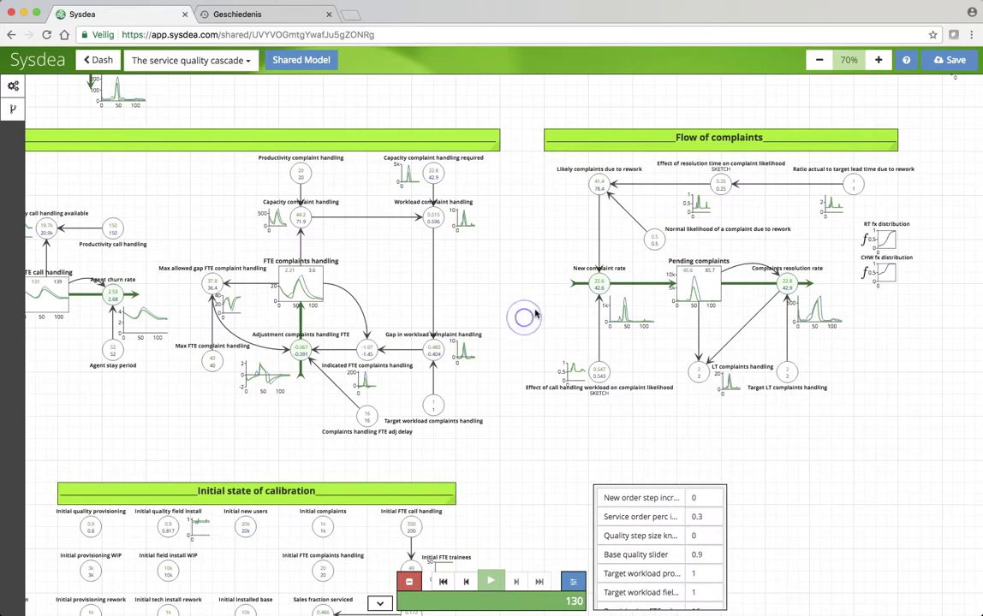
click(601, 277)
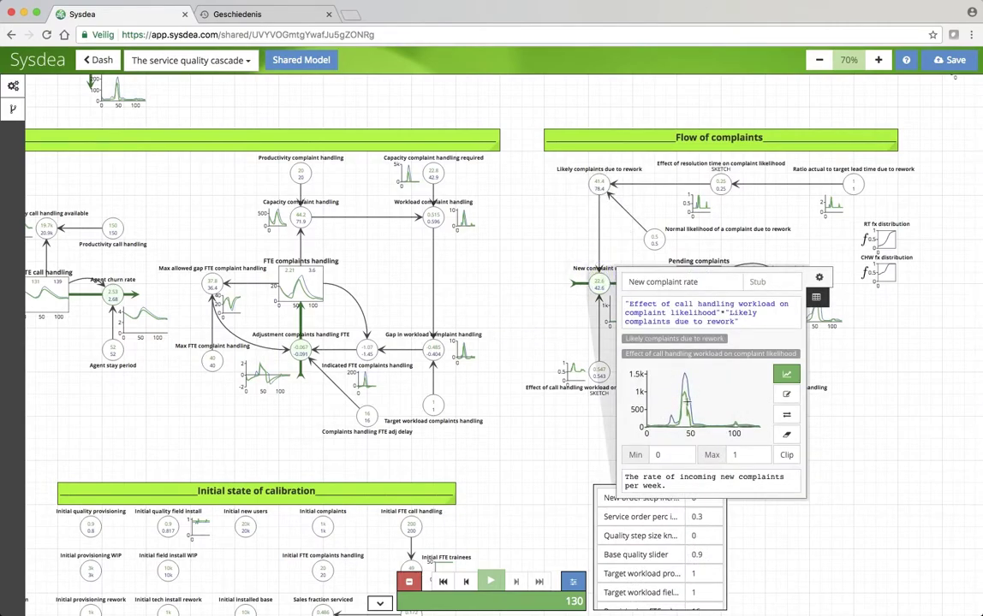
click(505, 285)
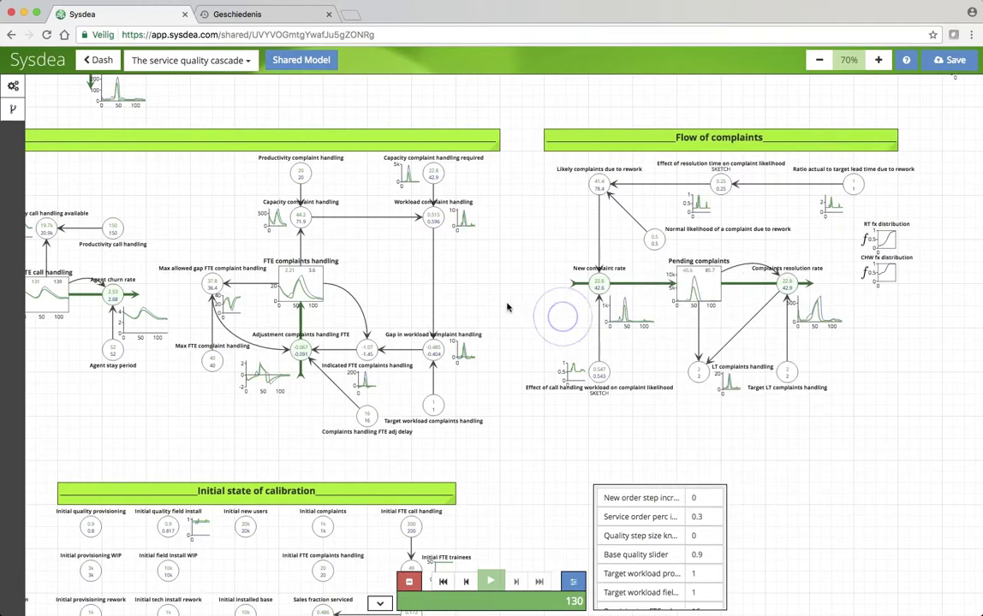
Step: Pan up to the provisioning section and open Provisioning rework, showing 165 versus the baseline's 329
scroll(502, 304, left, 10)
scroll(503, 304, up, 2)
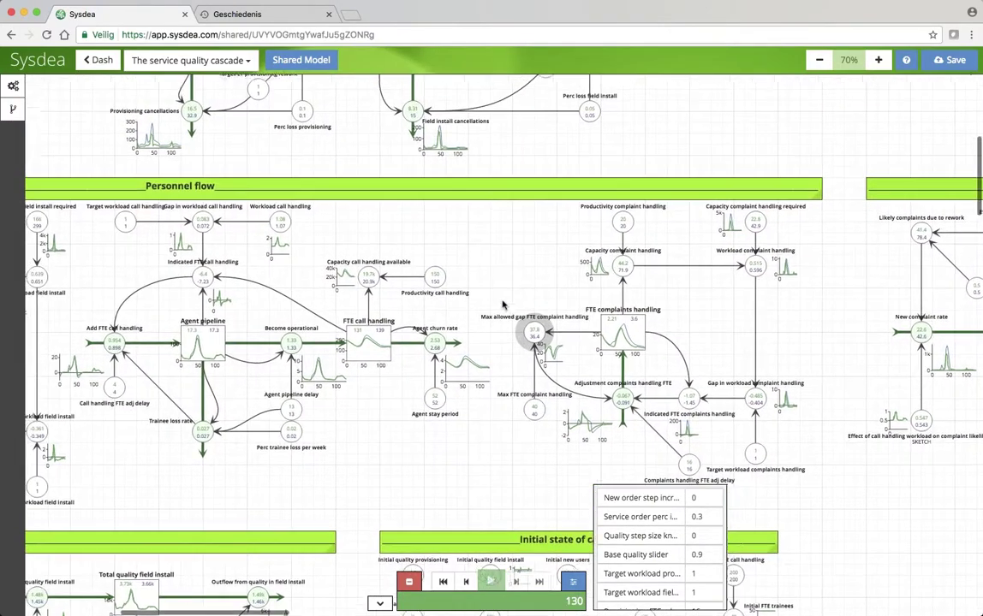
scroll(502, 304, left, 1)
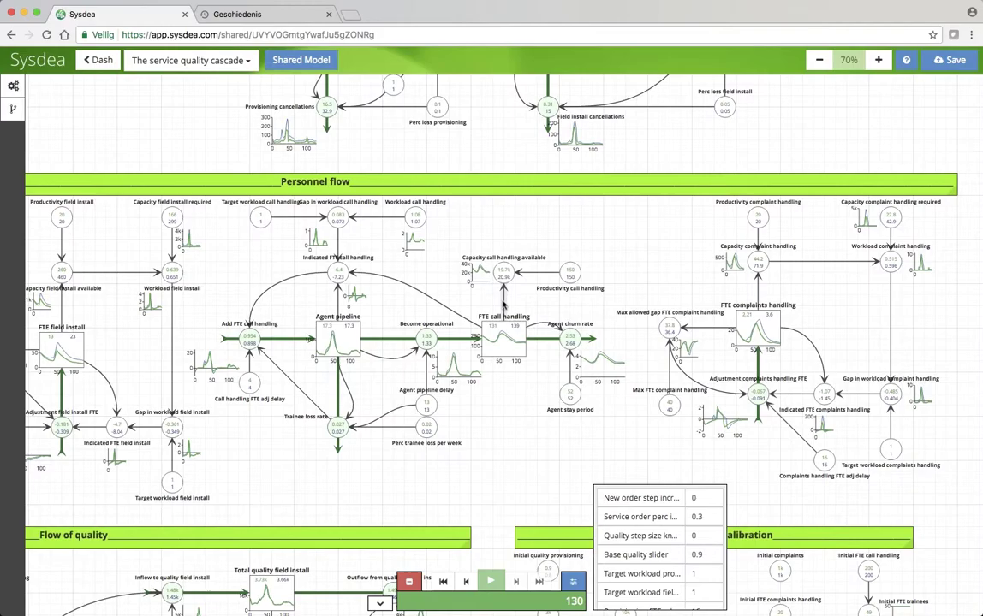
scroll(503, 304, left, 2)
scroll(502, 304, up, 4)
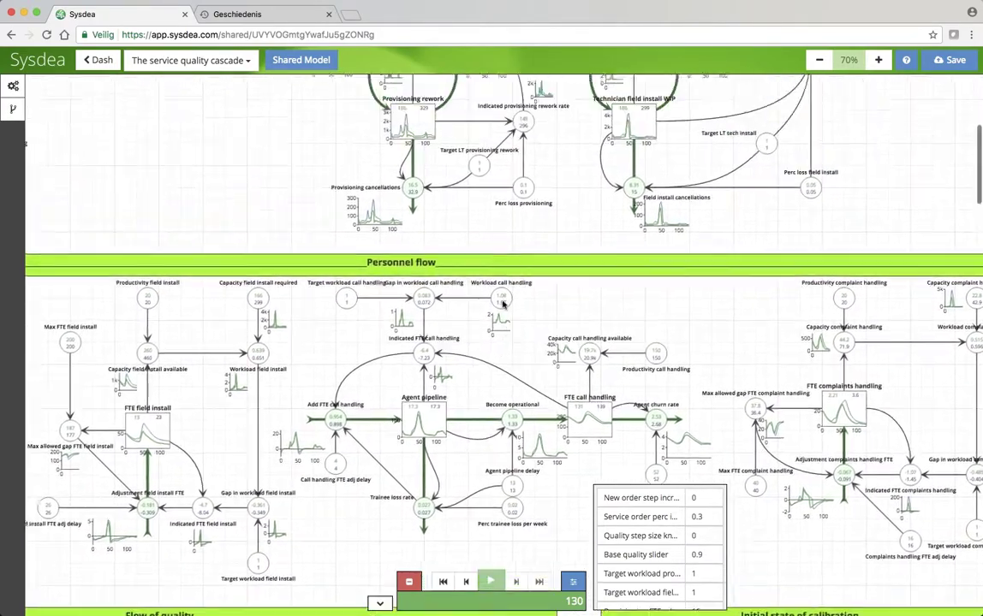
scroll(503, 304, up, 8)
scroll(503, 303, right, 3)
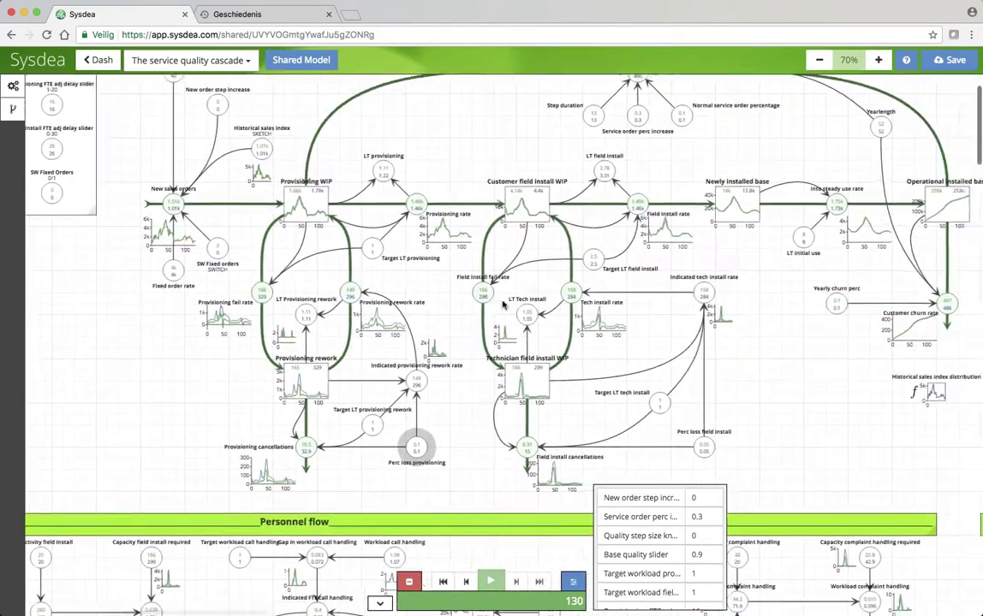
scroll(503, 304, right, 2)
scroll(503, 304, up, 1)
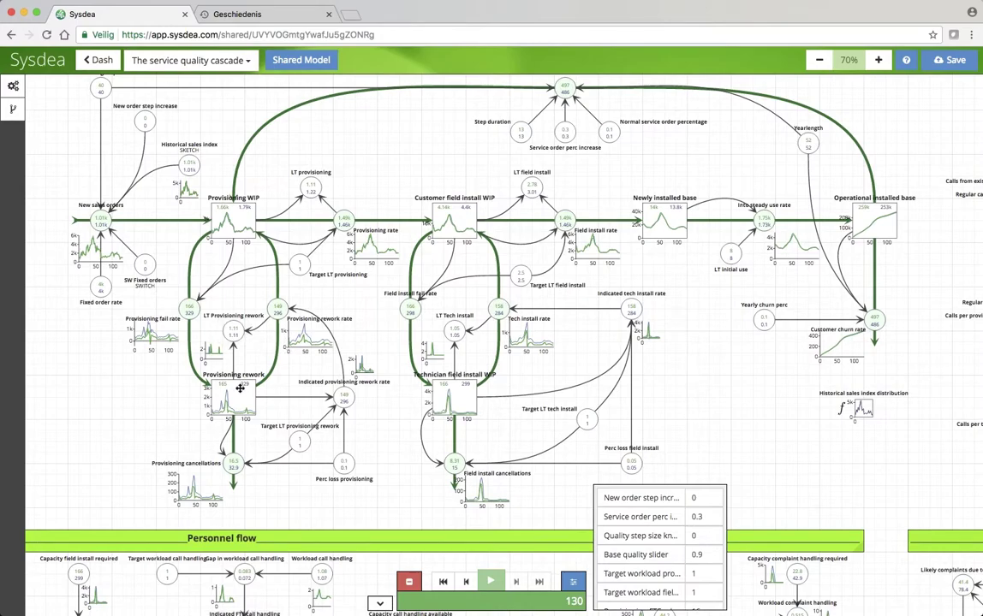
click(241, 388)
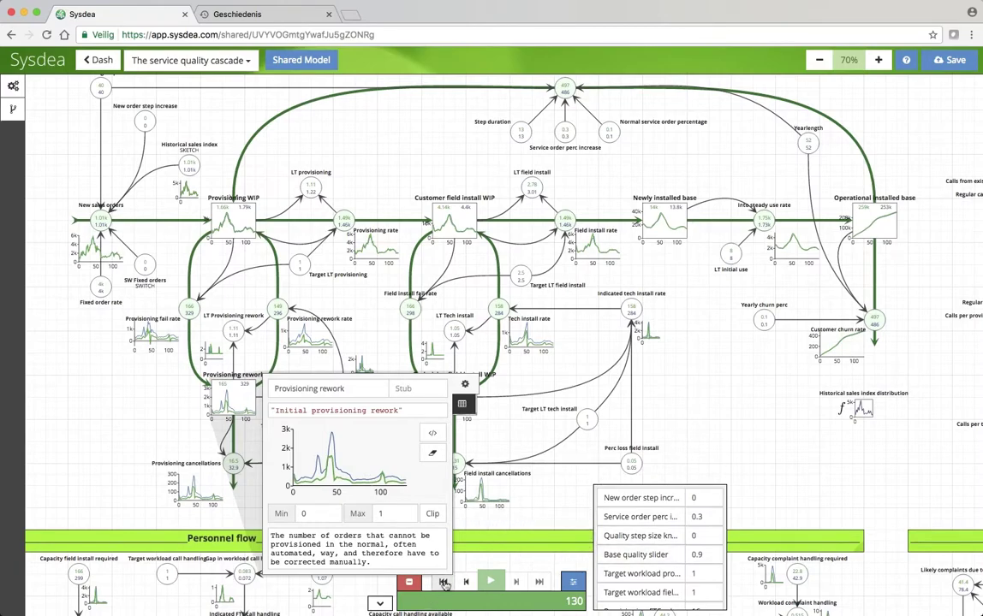
Step: Reset the simulation, rerun it with Base quality slider 0.95, and open the Provisioning rework chart
click(518, 412)
click(421, 595)
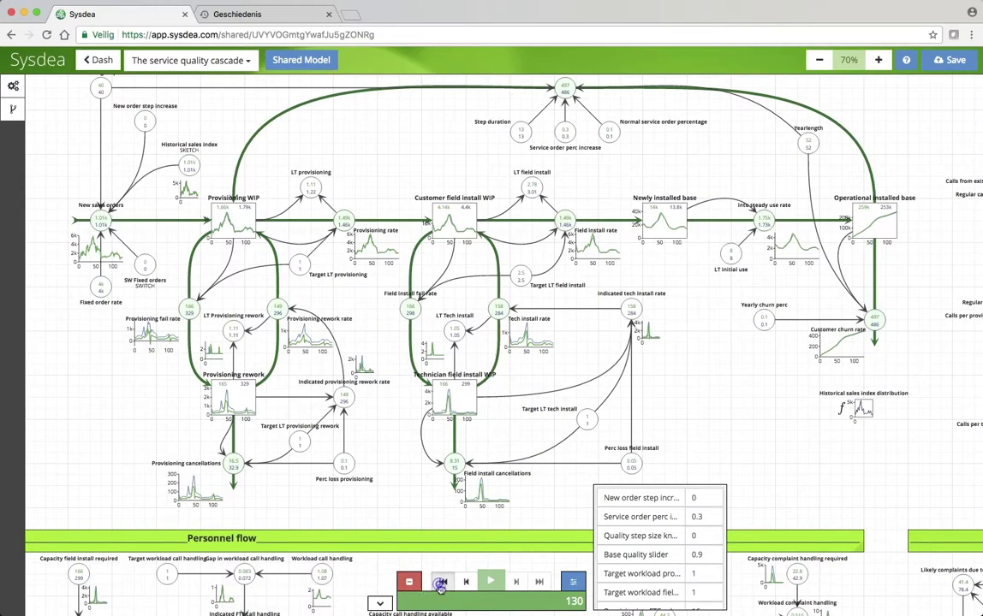
click(712, 555)
text(5)
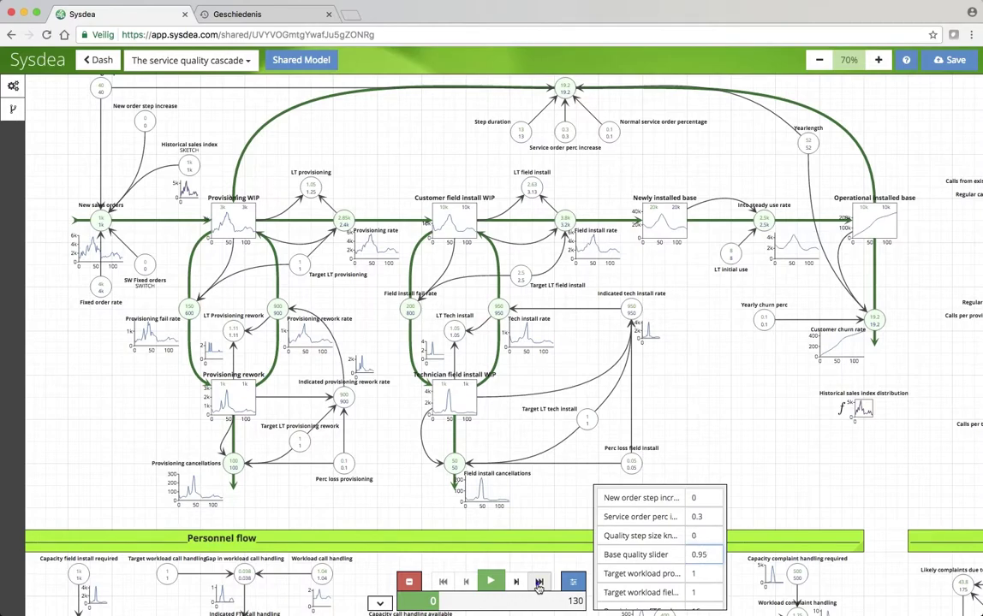
click(538, 583)
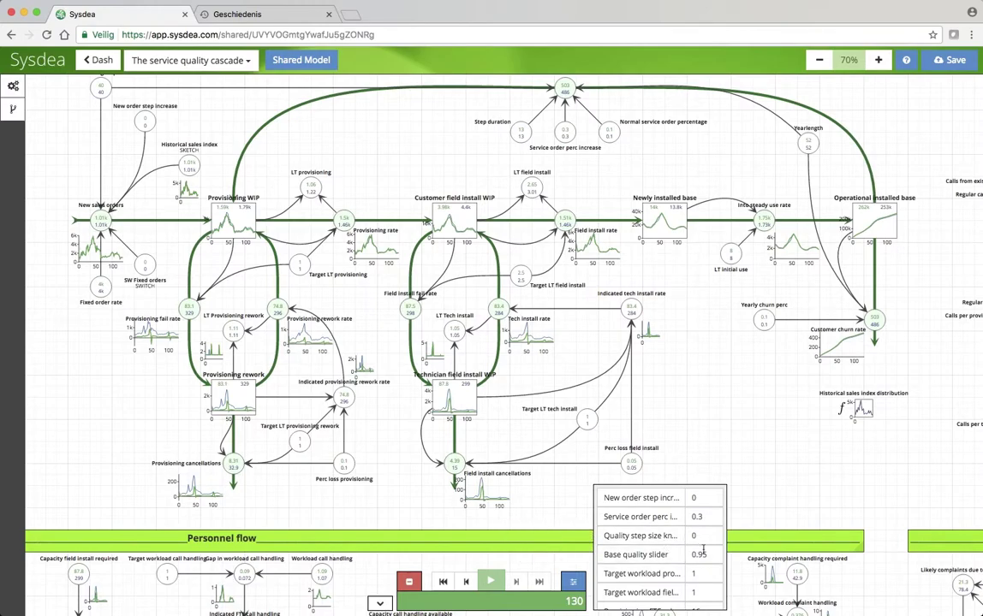
click(235, 395)
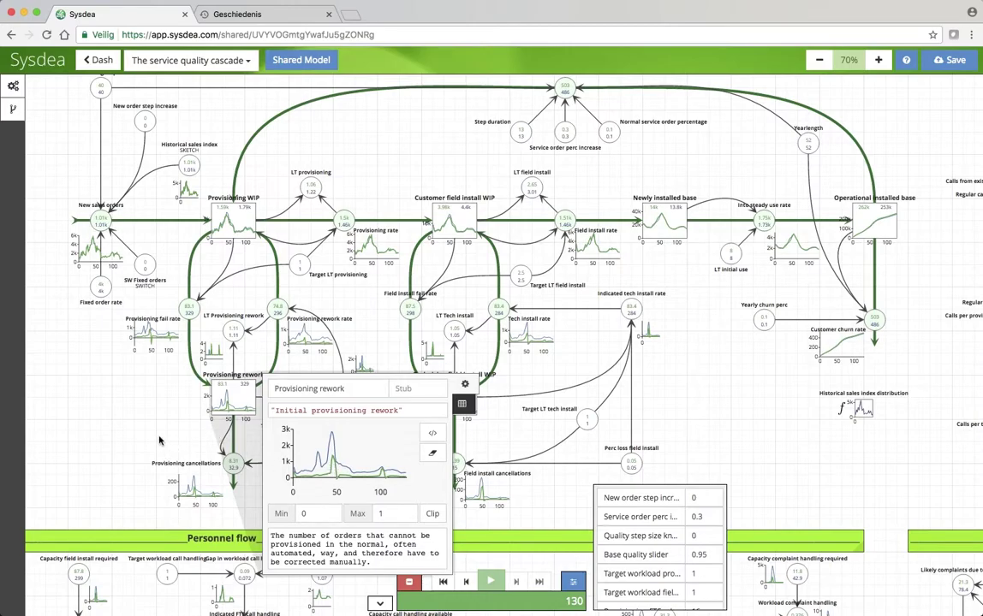
Step: Dismiss the Provisioning rework popup, leaving rework at 83.1 versus the baseline's 329
click(143, 391)
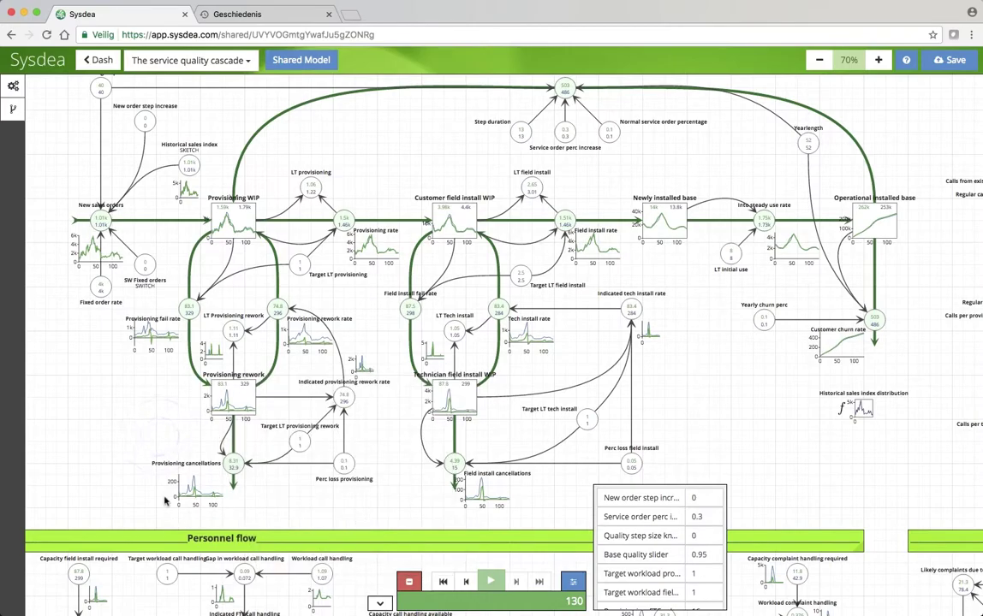
Step: Scroll to Personnel flow and open the FTE provisioning staffing chart for the 0.95 run
scroll(162, 497, down, 5)
scroll(162, 496, left, 2)
scroll(166, 501, down, 4)
scroll(165, 501, left, 3)
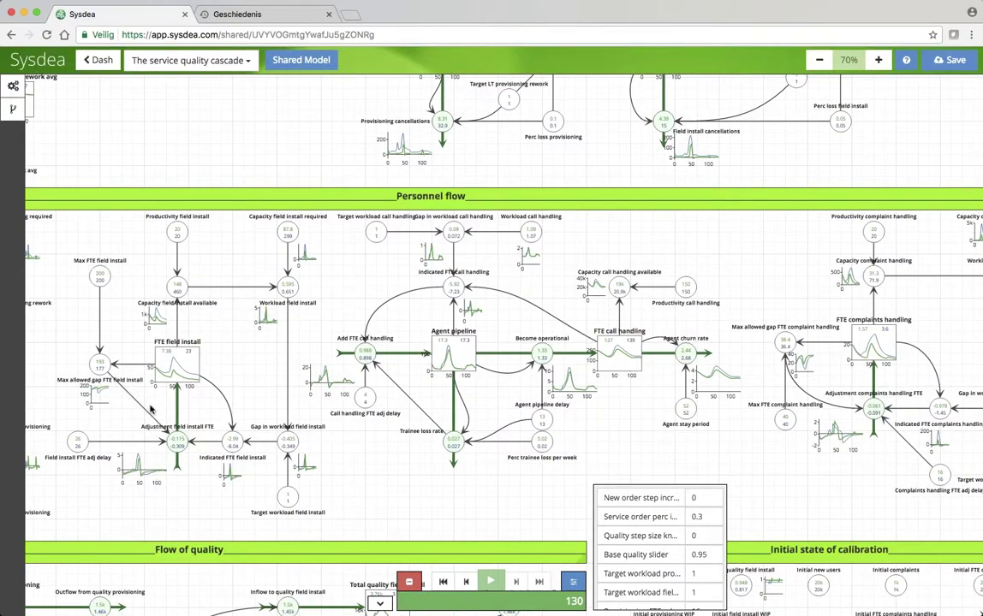
scroll(181, 378, left, 6)
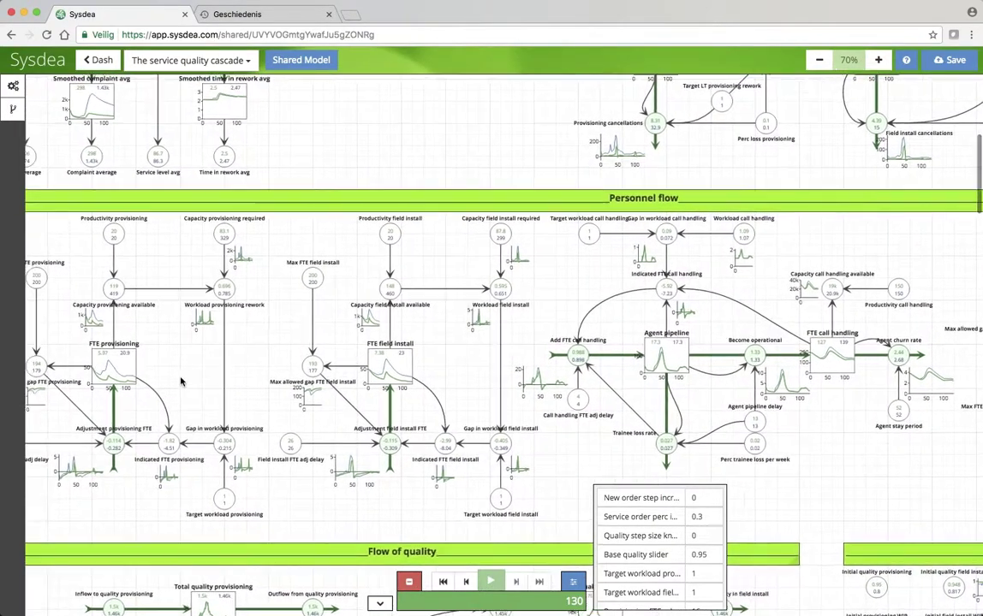
click(172, 357)
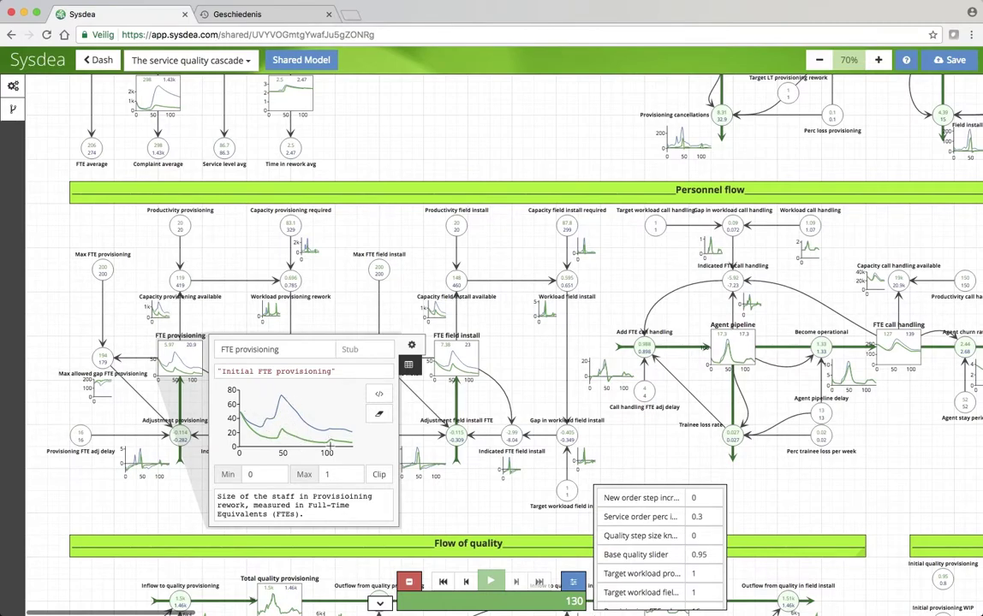
Step: Close the FTE provisioning details and pan right to the Flow of complaints section
right_click(175, 423)
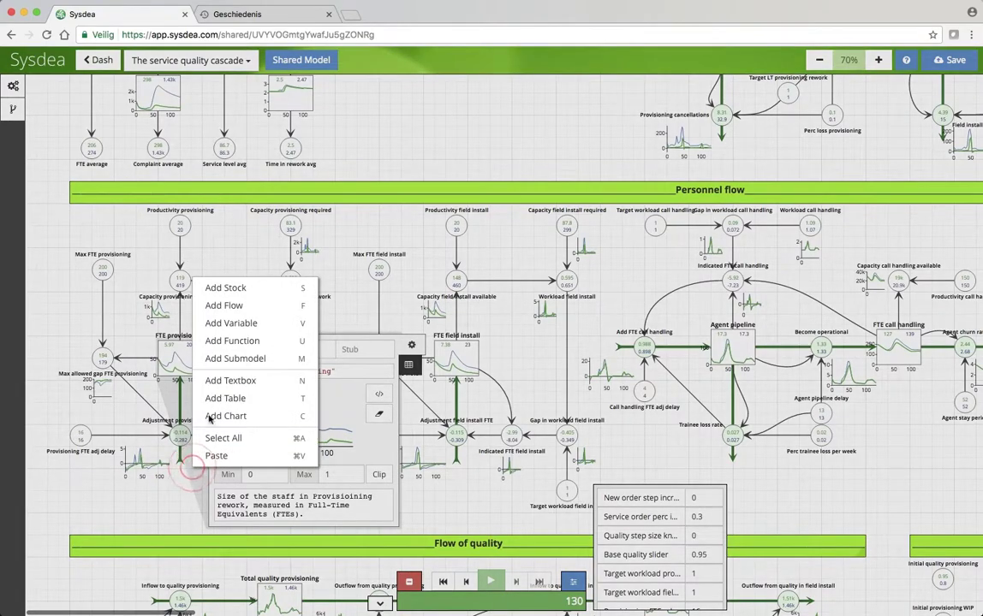
click(319, 264)
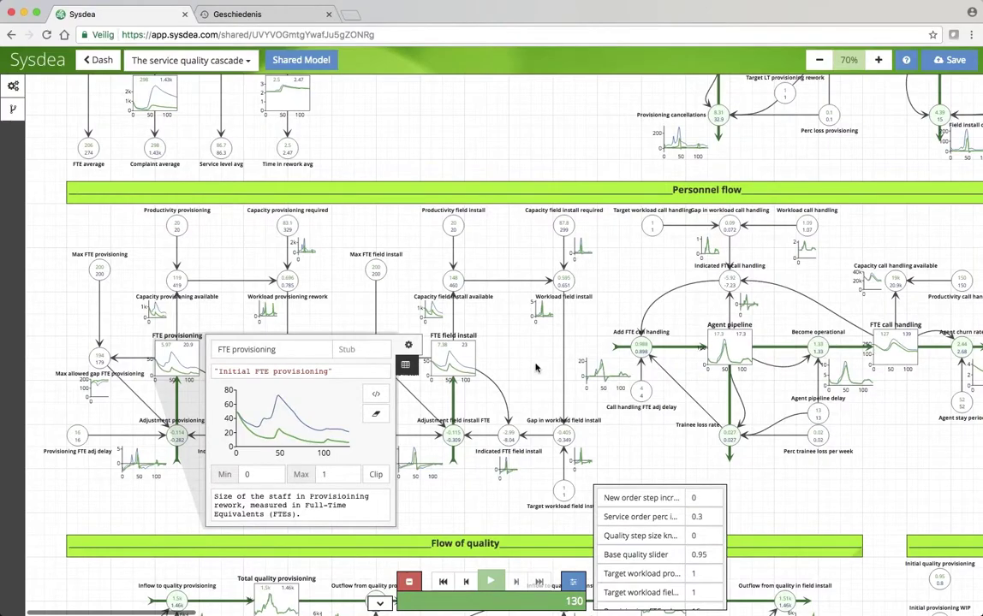
click(536, 368)
scroll(536, 369, right, 10)
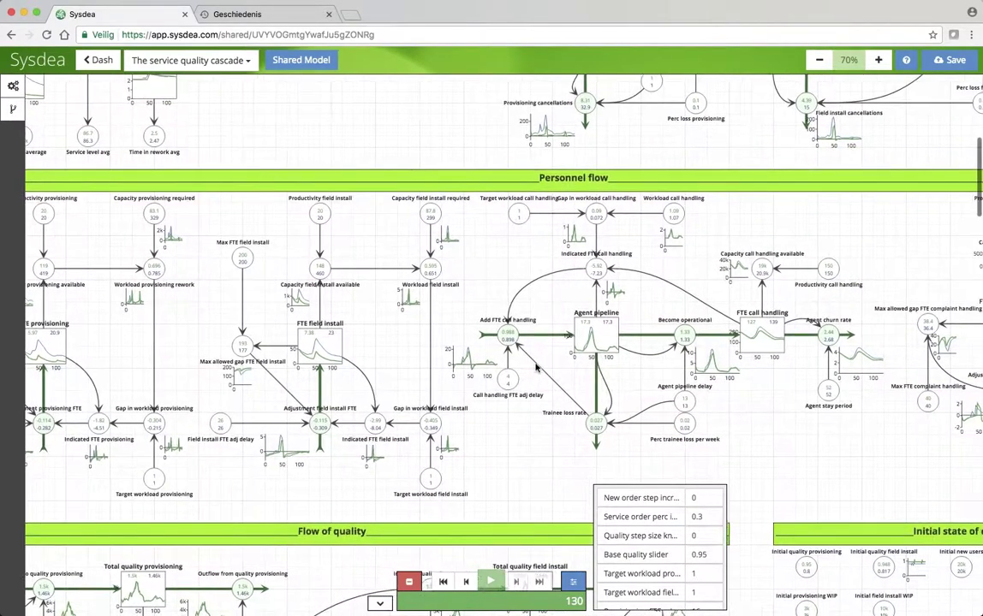
scroll(535, 368, right, 8)
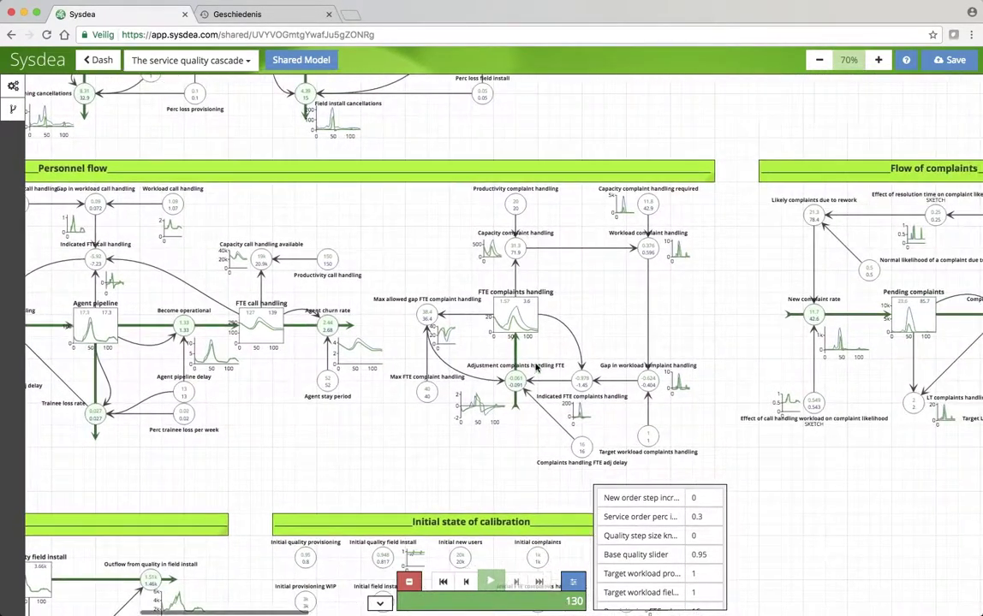
scroll(536, 365, right, 2)
scroll(536, 364, up, 2)
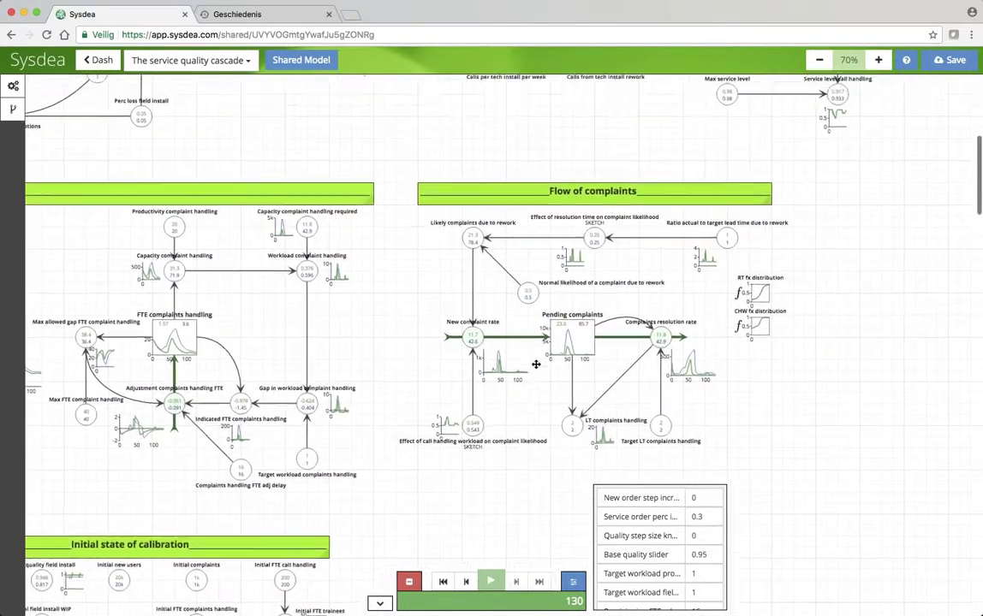
Step: Check Pending complaints (23.6 versus 85.7) for the 0.95 run, then pan back to Personnel flow
click(568, 362)
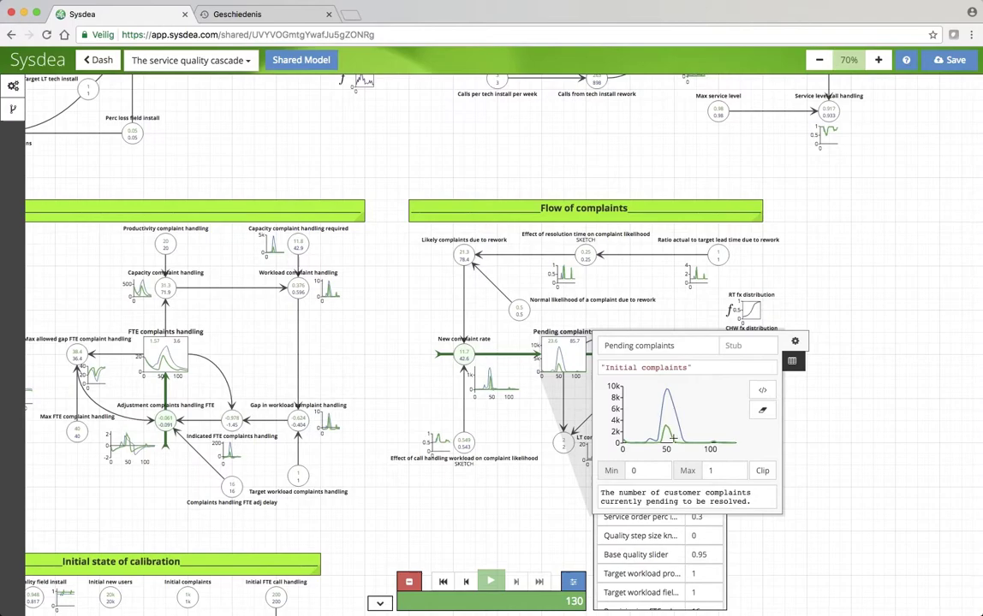
click(542, 505)
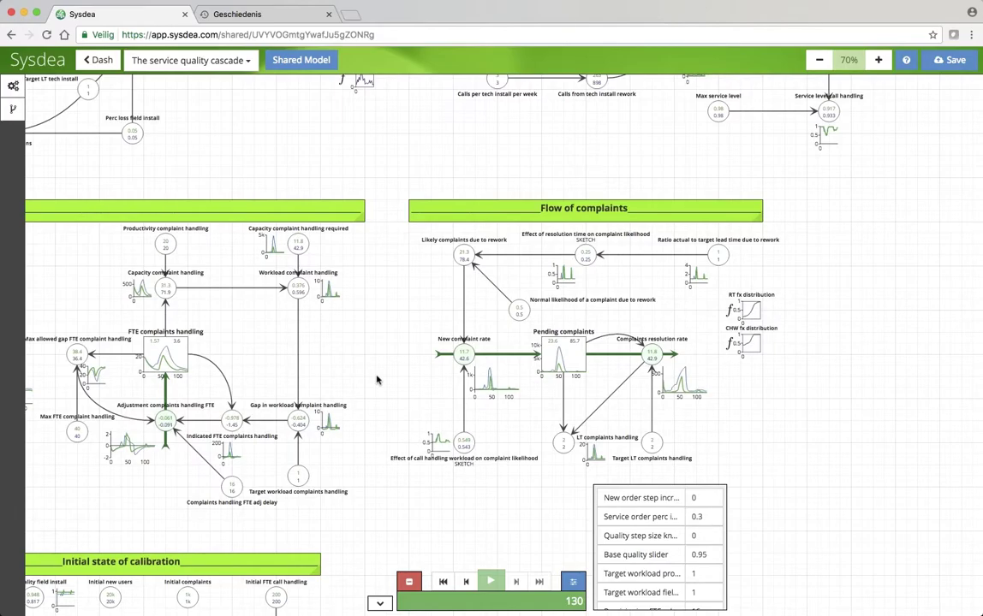
scroll(376, 380, left, 15)
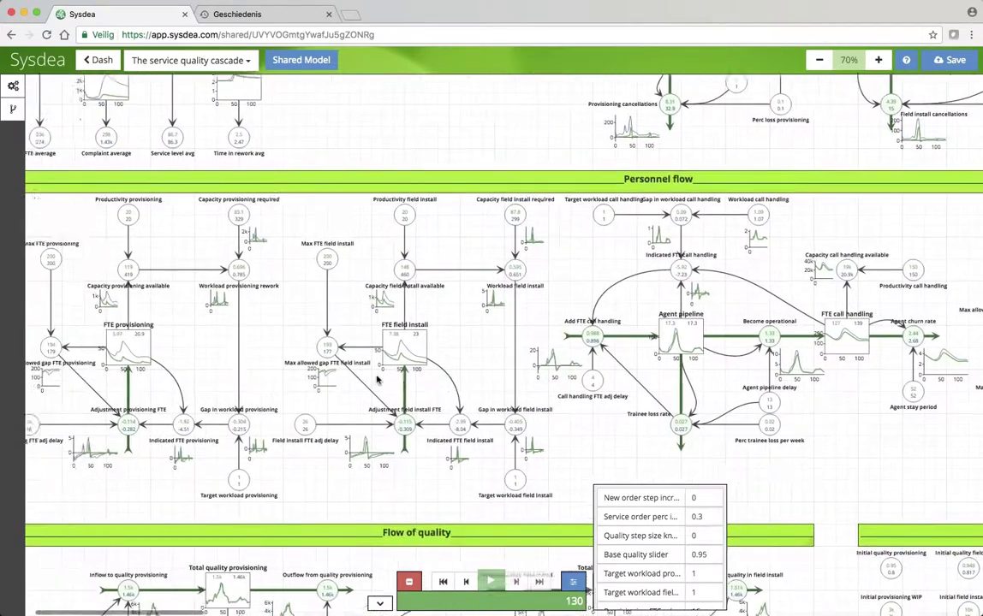
scroll(377, 380, left, 5)
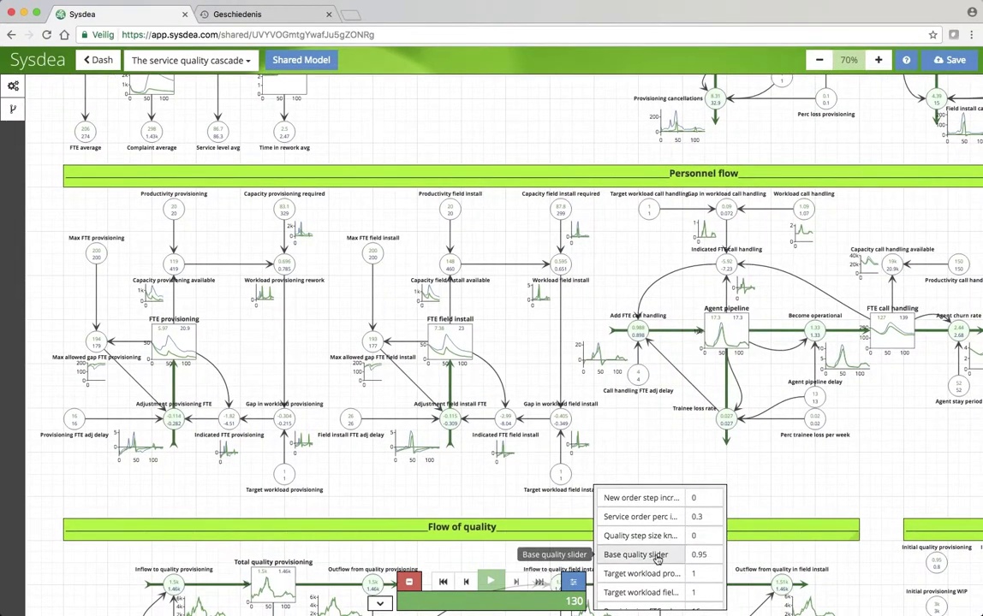